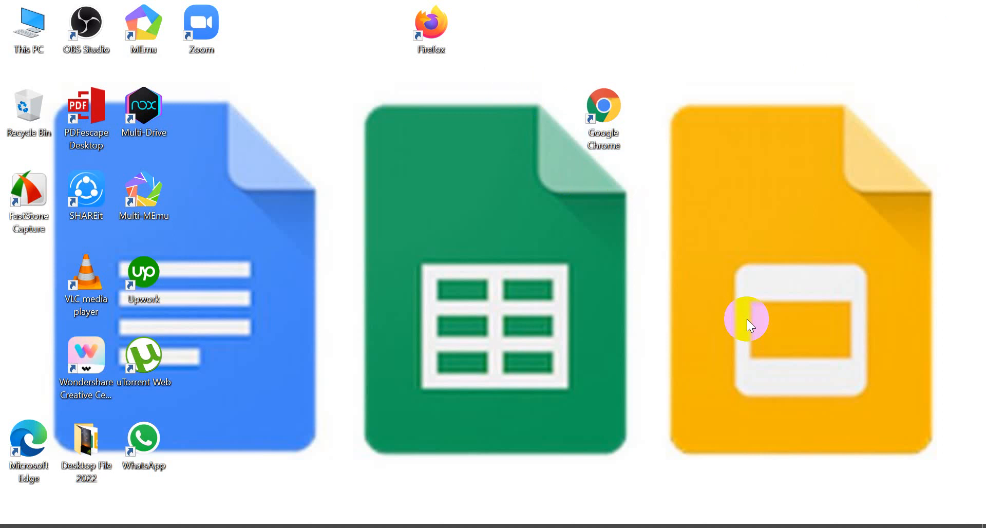
# Launch Google Chrome and check which Google account the browser profile is signed in to.
pyautogui.doubleClick(609, 120)
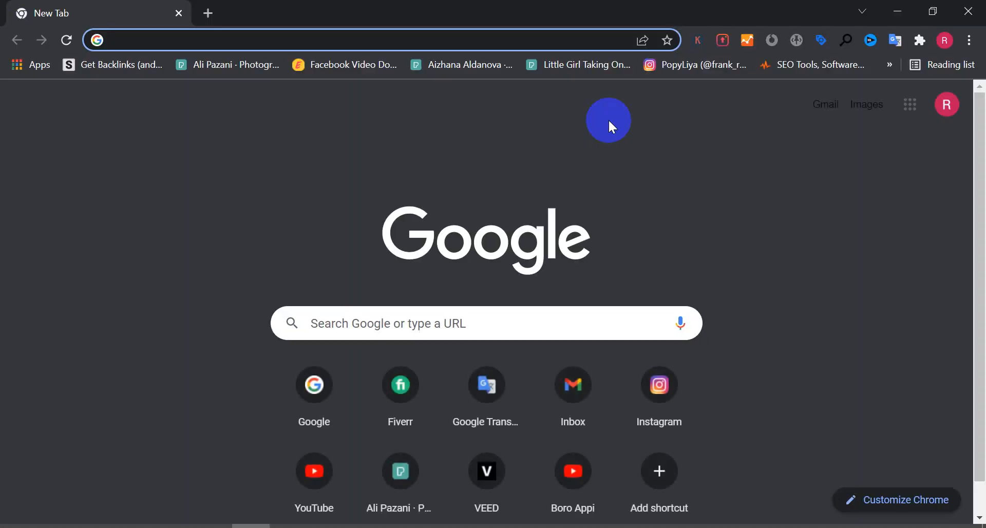
pyautogui.click(948, 106)
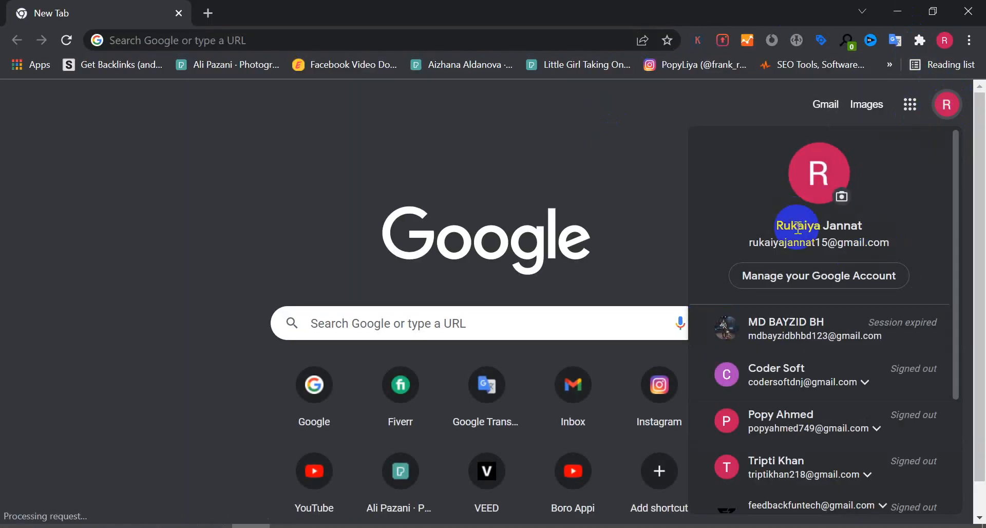
pyautogui.click(657, 136)
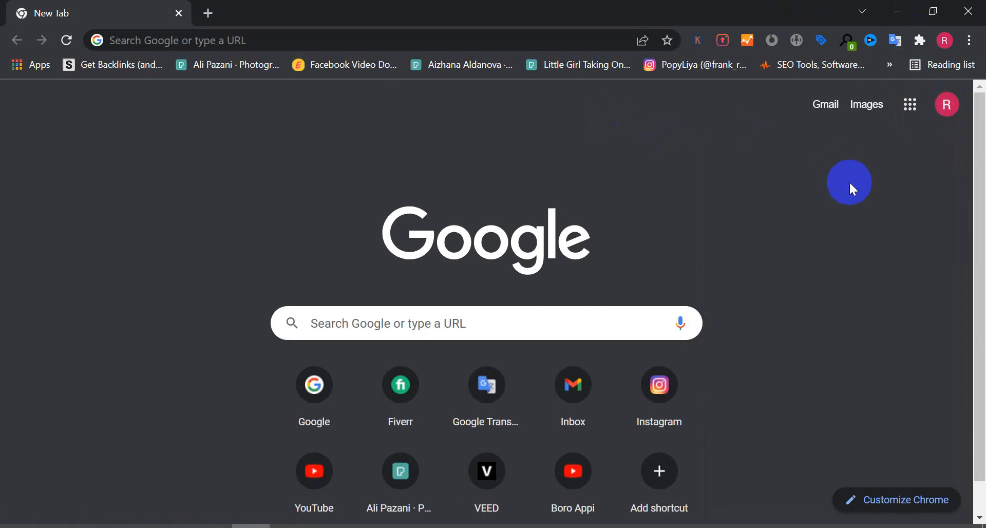
# Open a new tab and a new Incognito window.
pyautogui.click(208, 13)
pyautogui.click(267, 49)
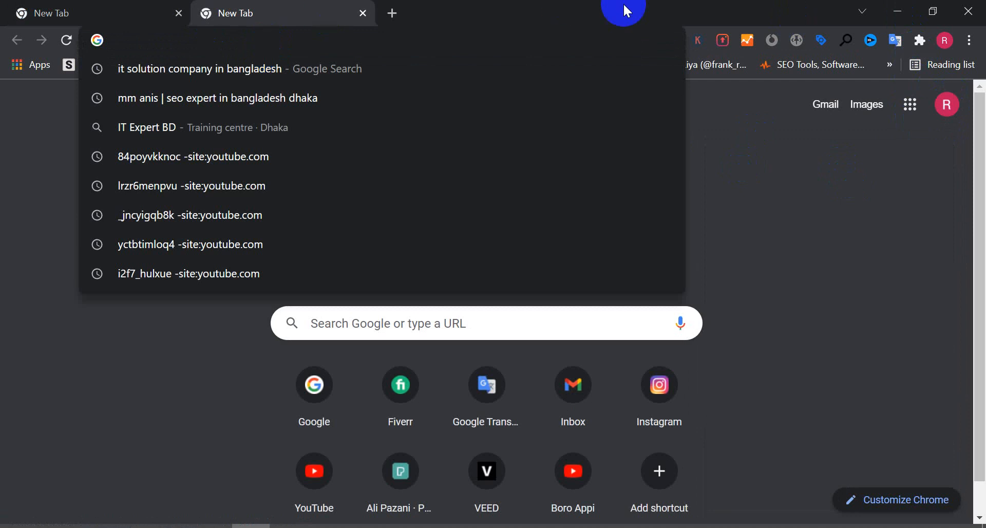
pyautogui.click(970, 40)
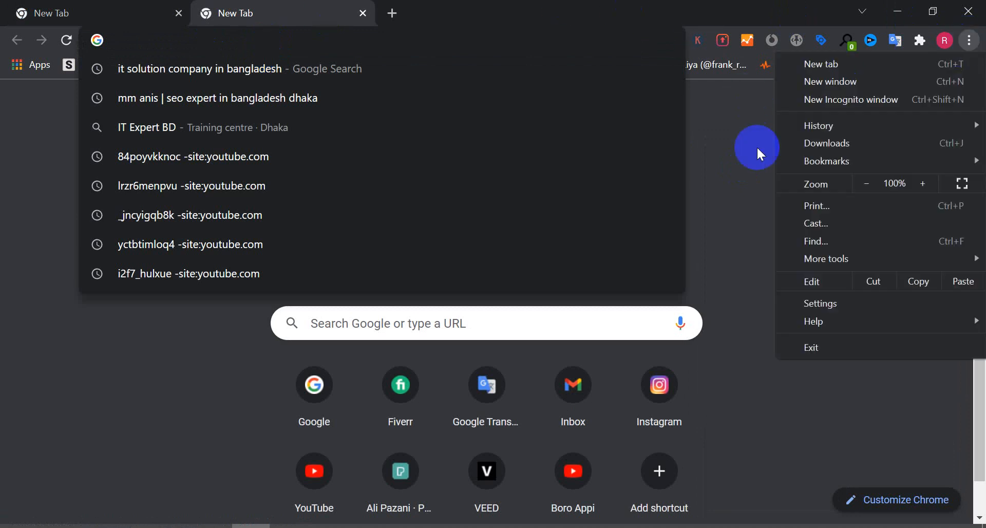
pyautogui.click(855, 102)
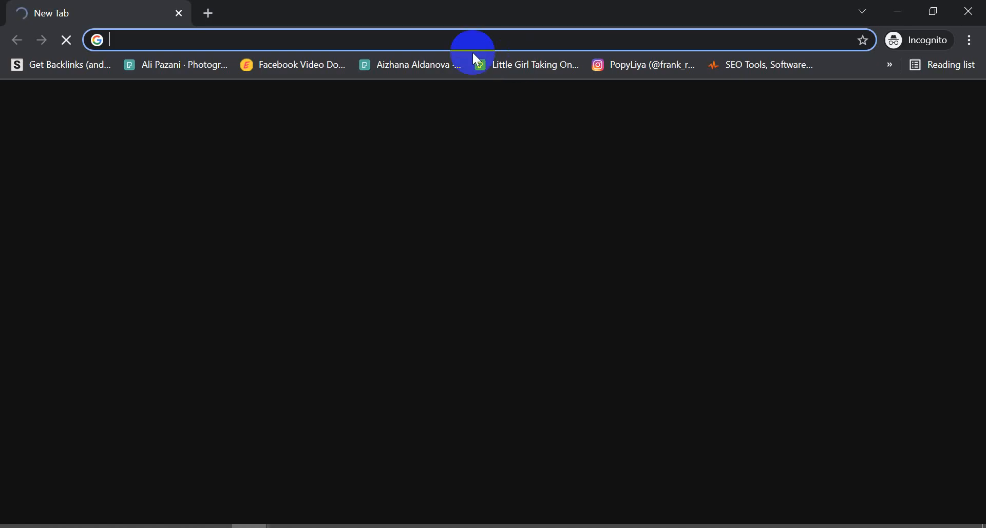
# Go to gmail.com in the Incognito window.
pyautogui.write('go')
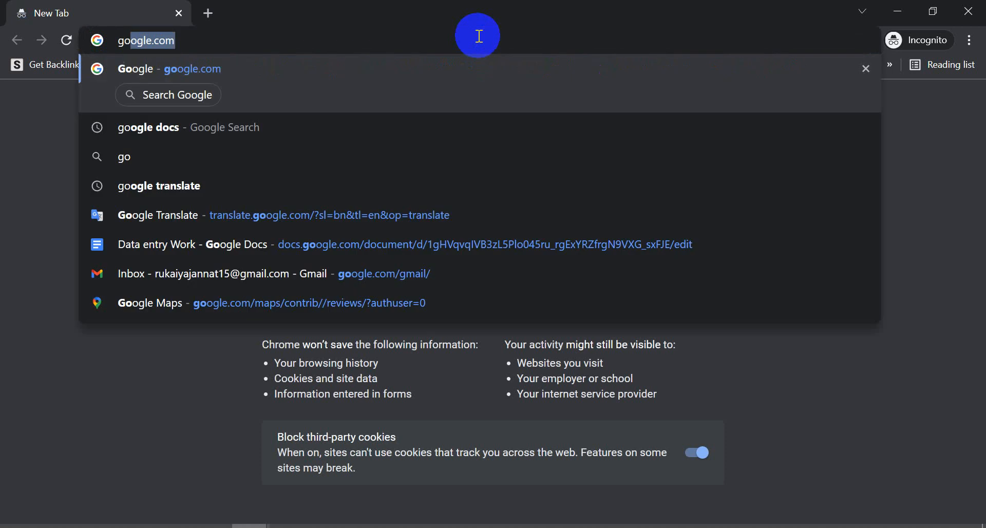
pyautogui.press('BackSpace')
pyautogui.press('BackSpace')
pyautogui.write('gmai')
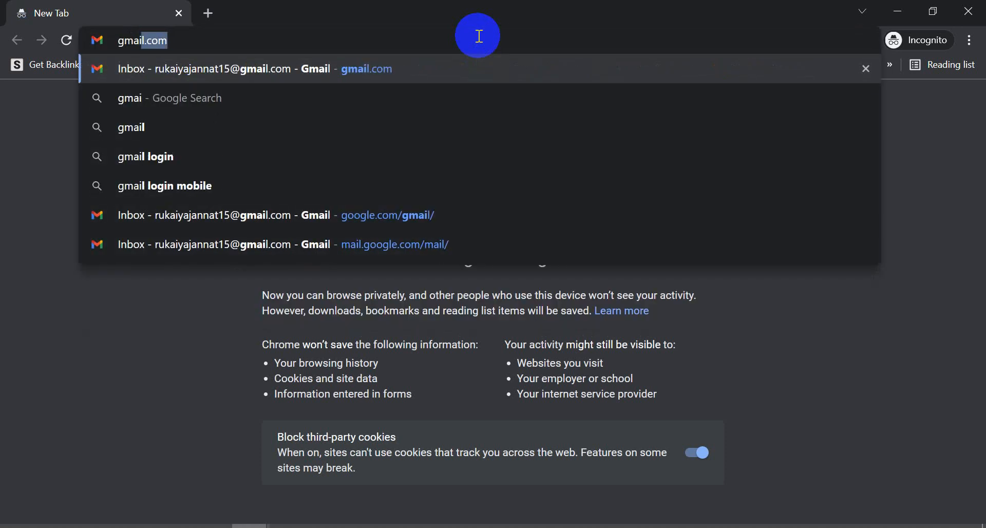
pyautogui.press('Return')
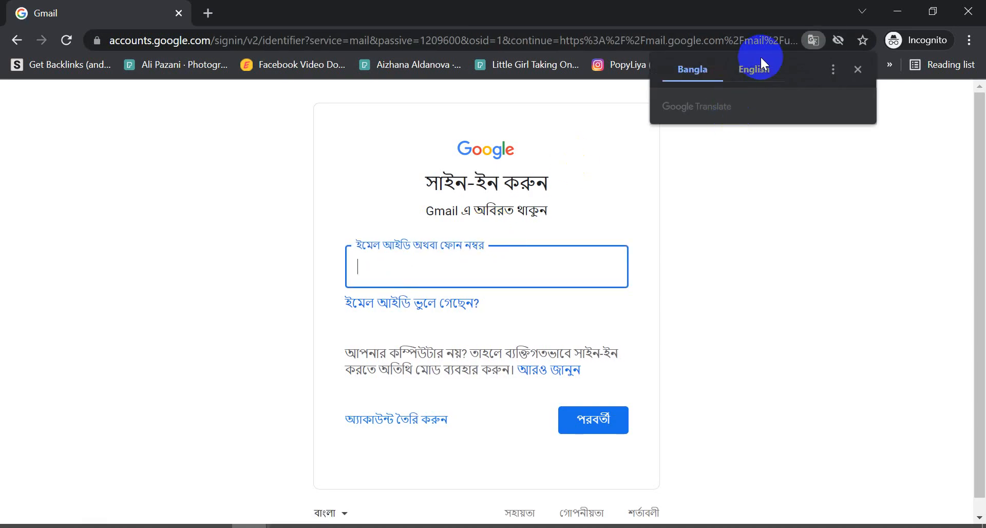
# Open a second Incognito tab, load google.com, and navigate that tab to gmail.com.
pyautogui.click(208, 14)
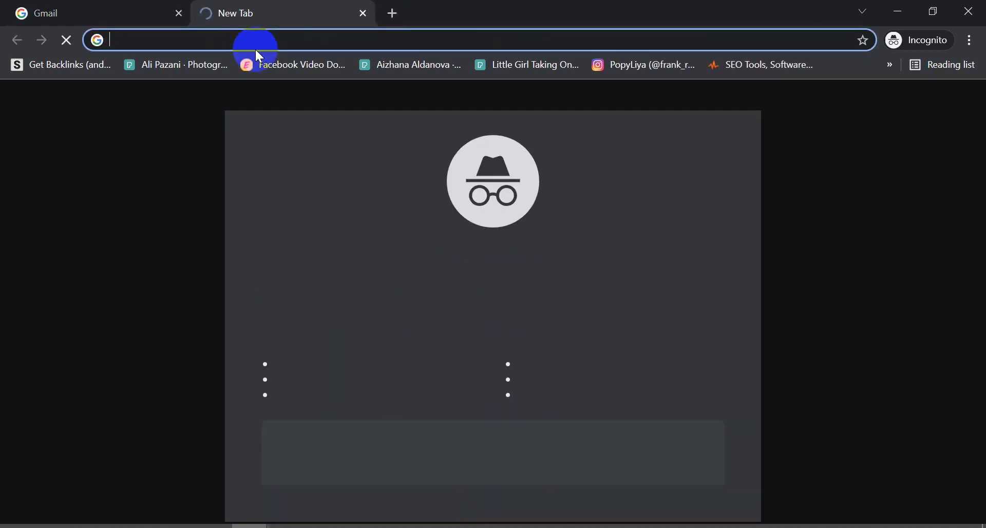
pyautogui.write('goog')
pyautogui.press('Return')
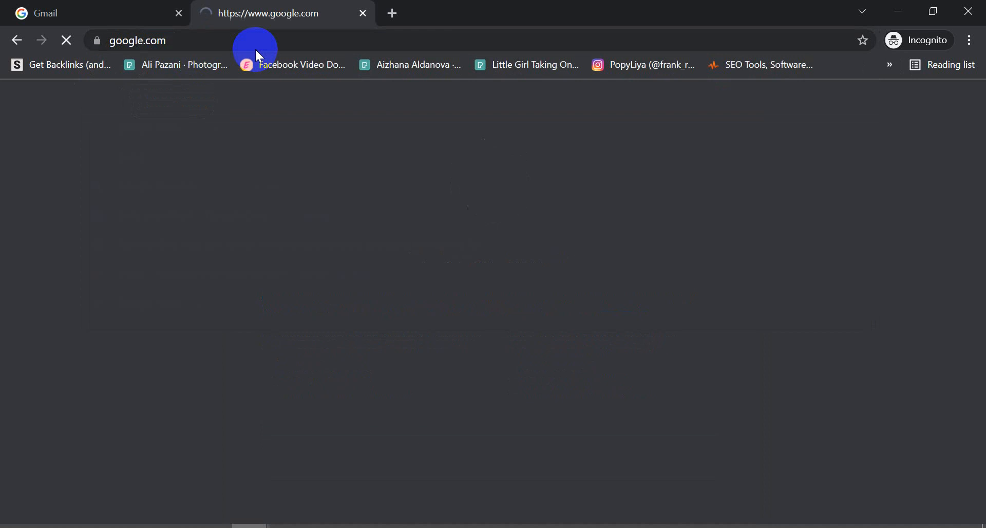
pyautogui.click(556, 337)
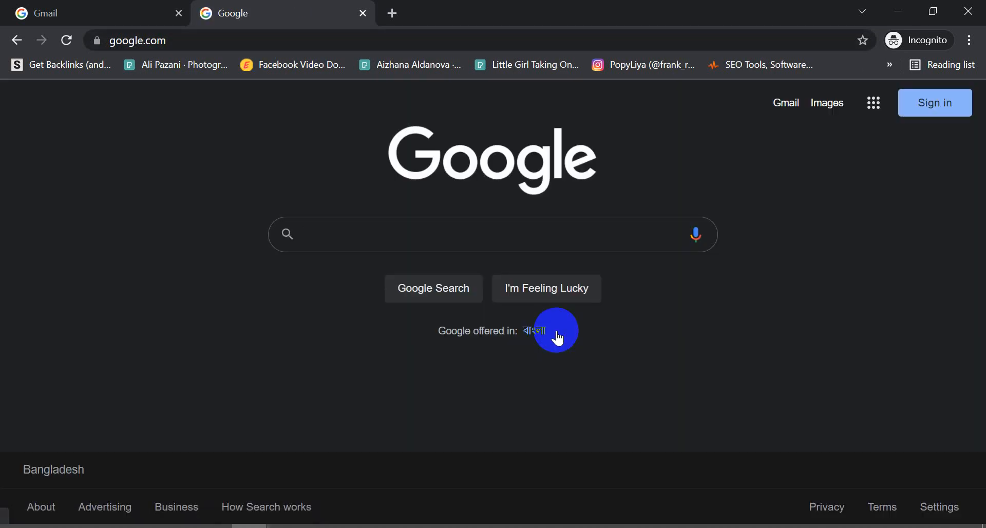
pyautogui.click(211, 37)
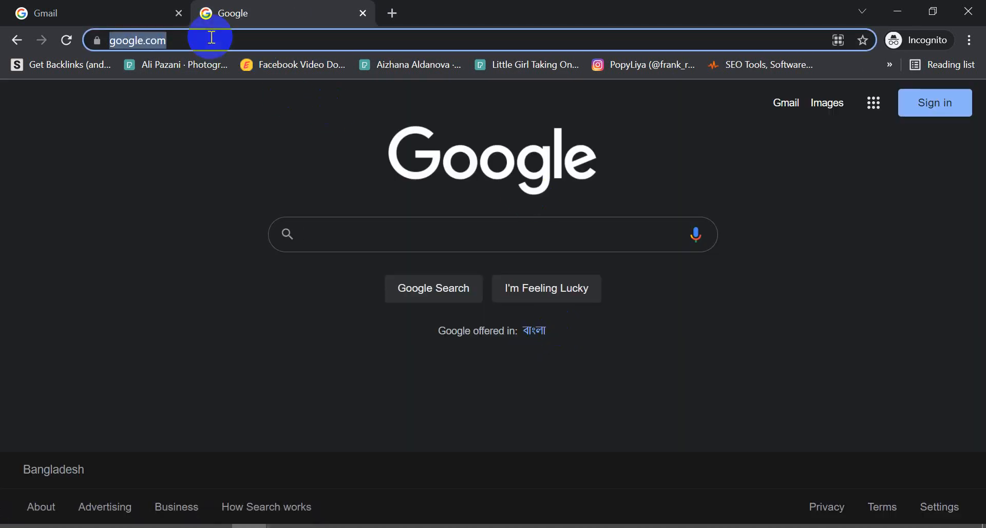
pyautogui.write('gmail')
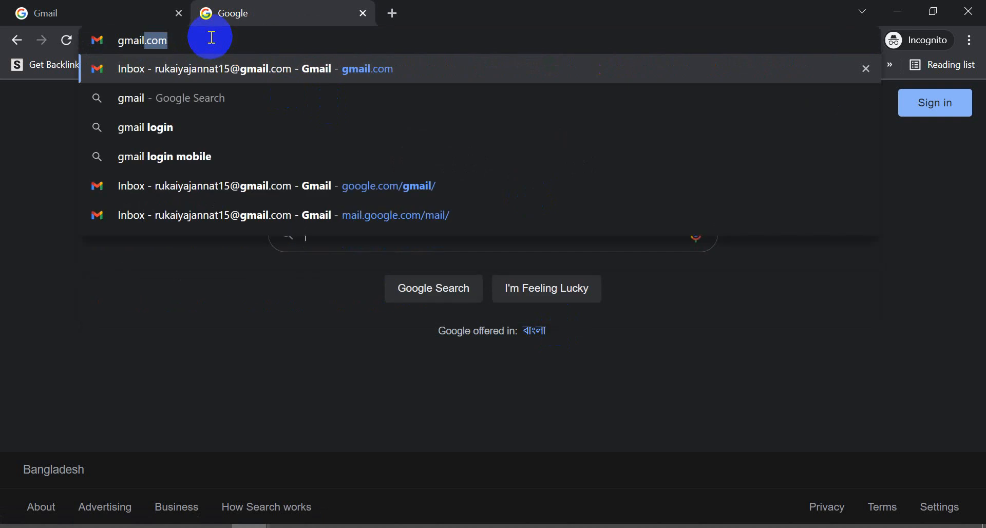
pyautogui.press('Return')
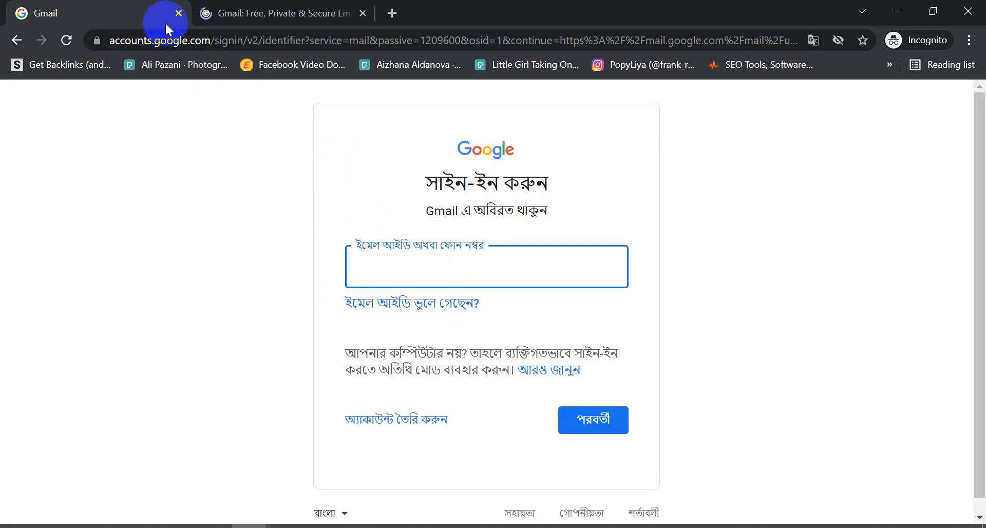
# Close the older Gmail tab and submit the account's e-mail address on the Gmail sign-in page.
pyautogui.click(179, 13)
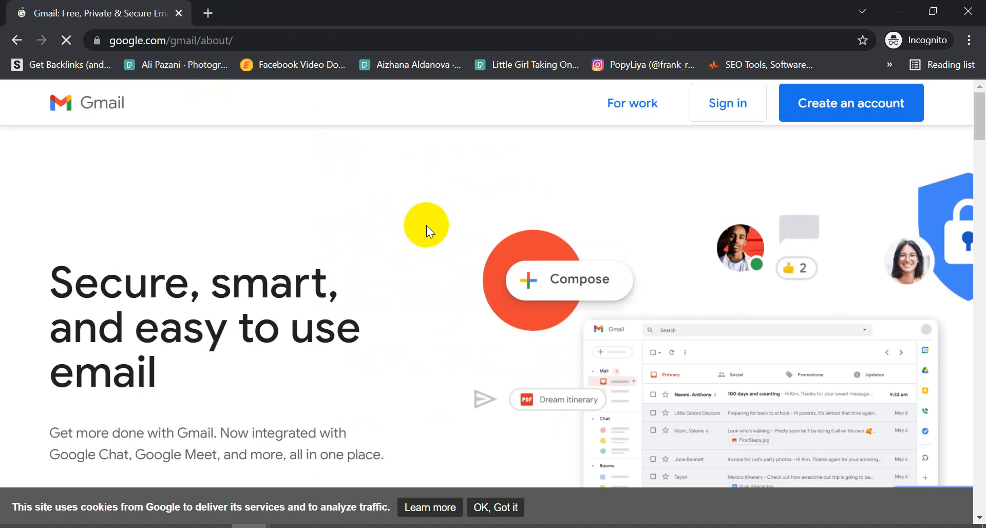
pyautogui.click(741, 121)
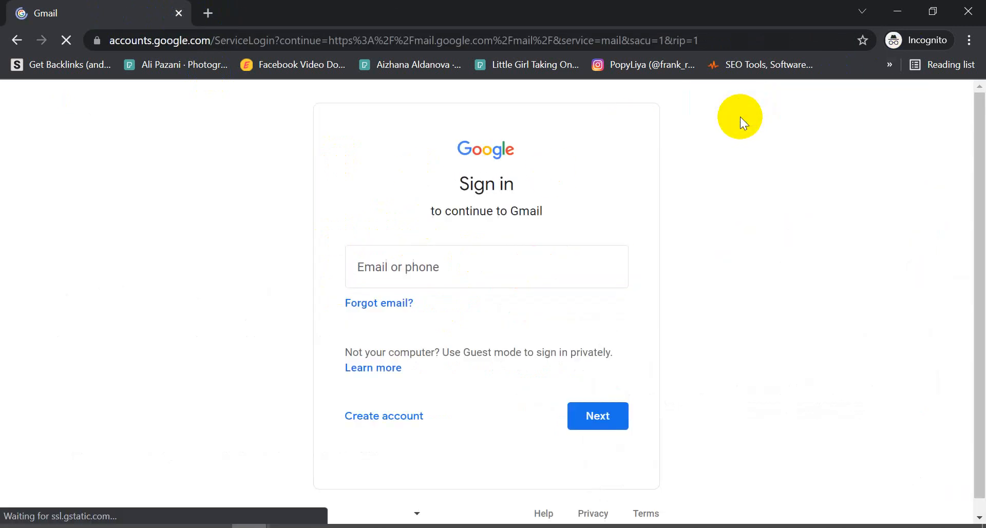
pyautogui.click(398, 273)
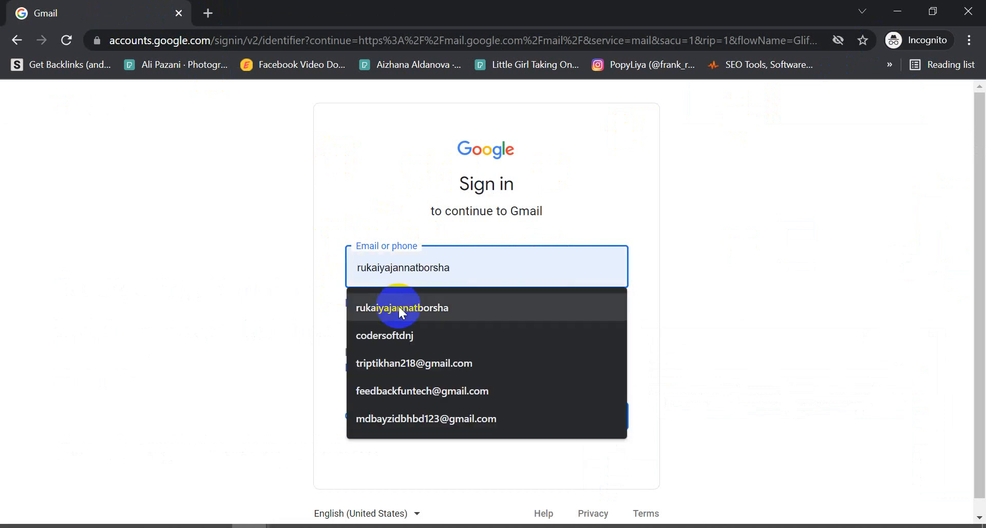
pyautogui.click(380, 310)
pyautogui.click(602, 418)
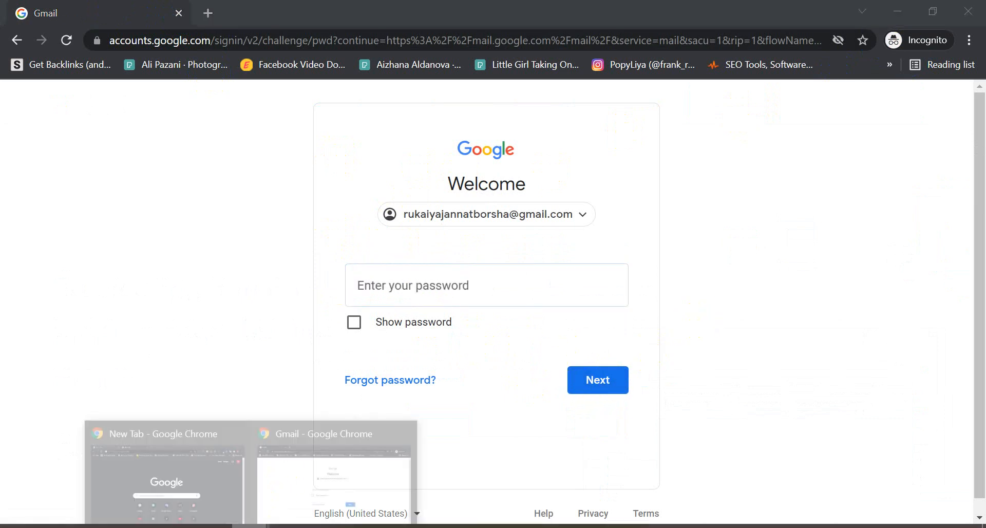
# Switch to the regular Chrome window, open Gmail from the Google new-tab page, and close the extra tab.
pyautogui.click(202, 483)
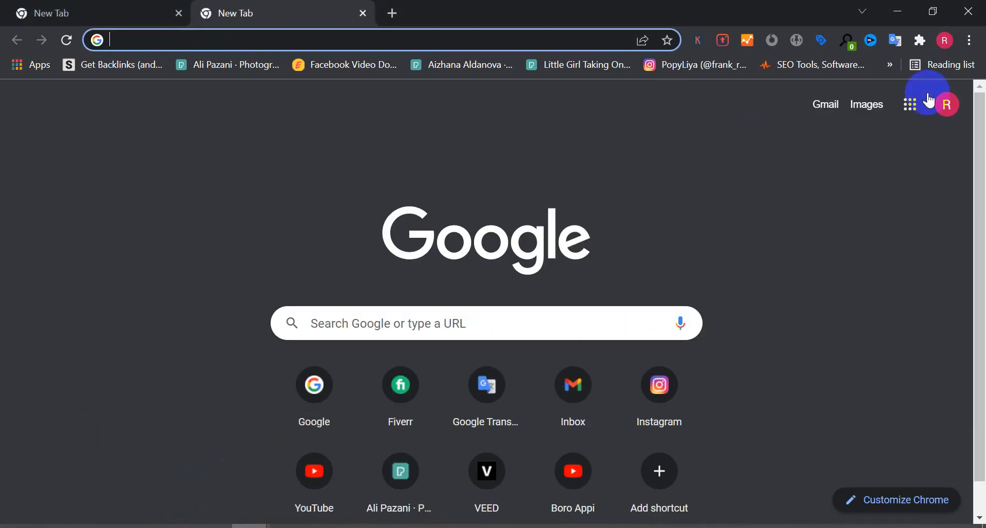
pyautogui.click(828, 106)
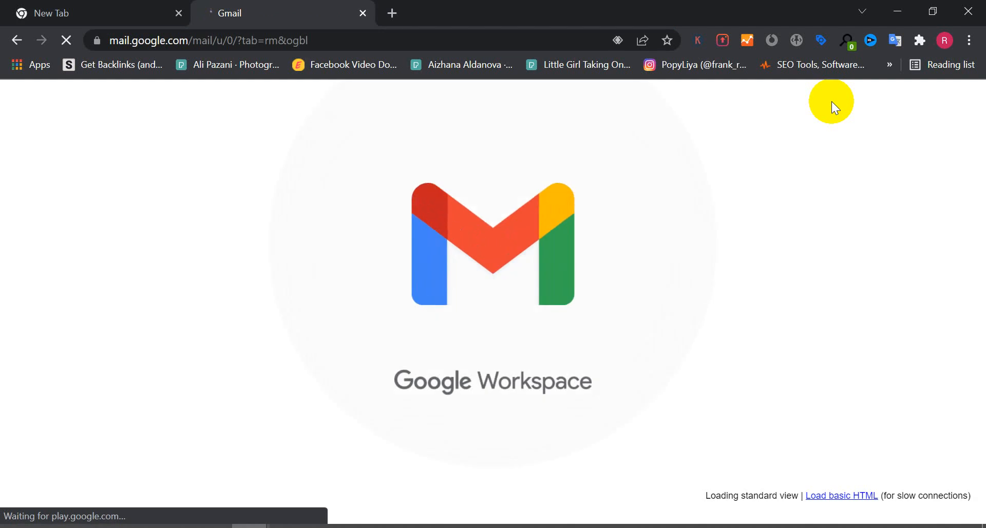
pyautogui.click(179, 14)
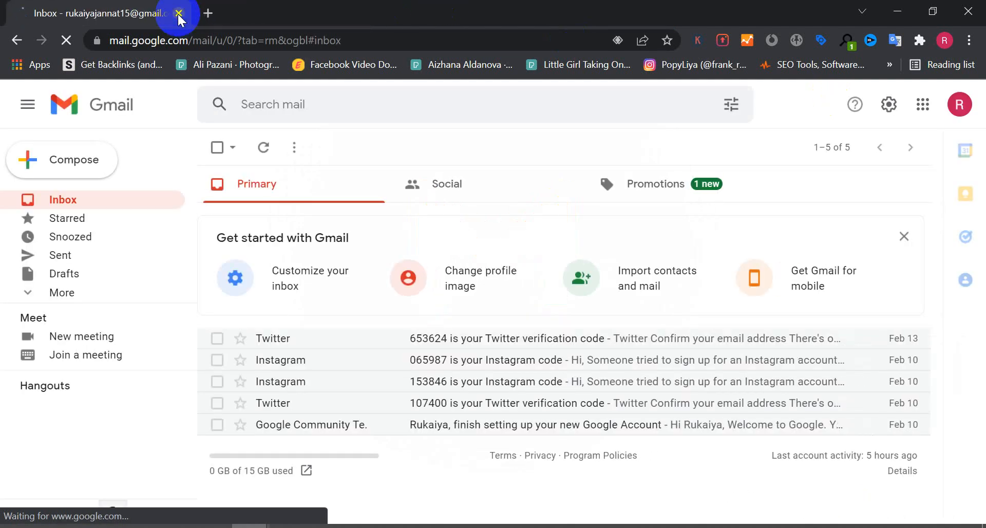
# Open a new tab, switch between it and the Gmail inbox tab, and close the inbox tab.
pyautogui.click(208, 13)
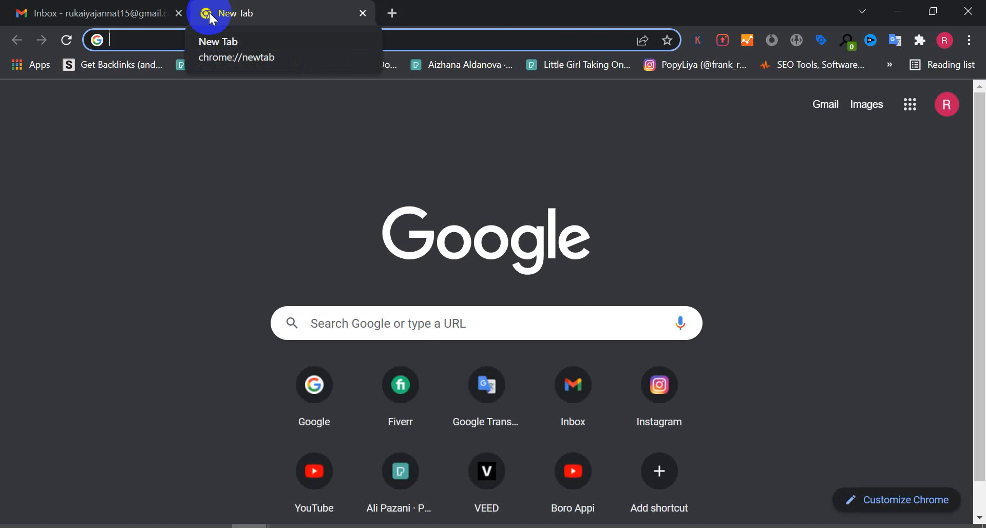
pyautogui.click(137, 16)
pyautogui.click(236, 9)
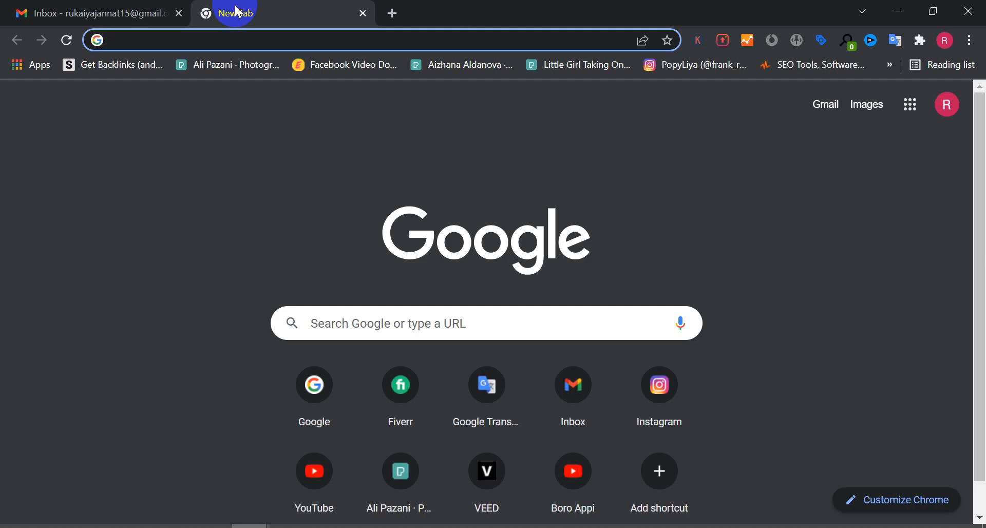
pyautogui.click(126, 13)
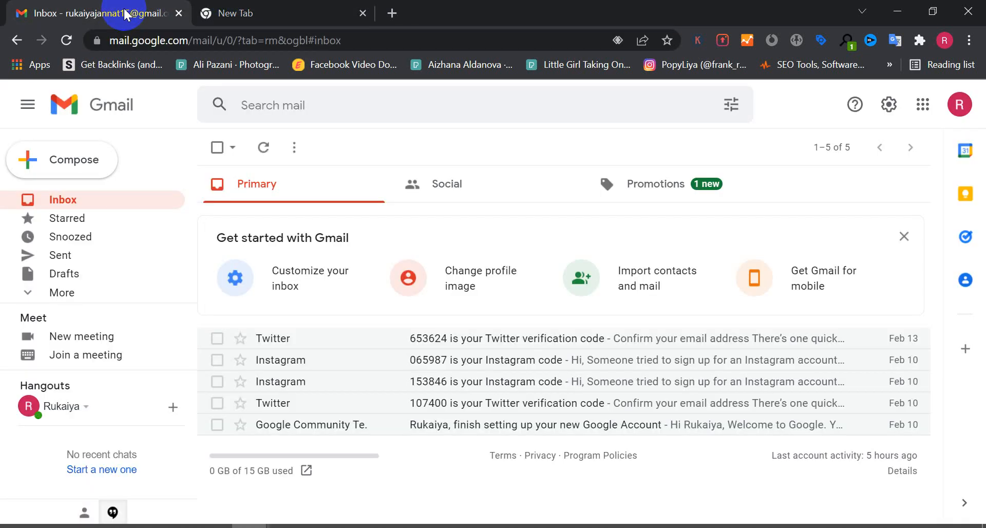
pyautogui.click(178, 13)
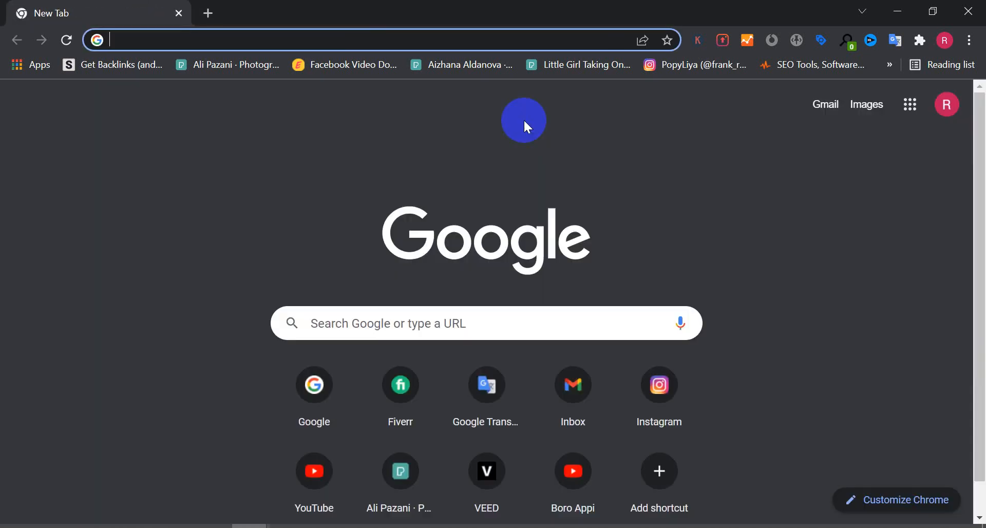
# Open Google Drive from the Google apps launcher.
pyautogui.click(911, 108)
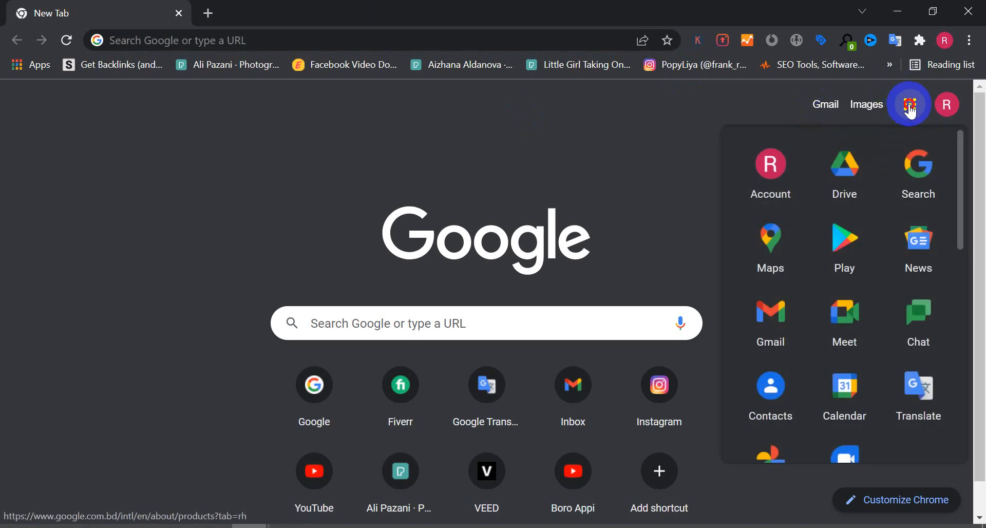
pyautogui.click(911, 109)
pyautogui.click(911, 109)
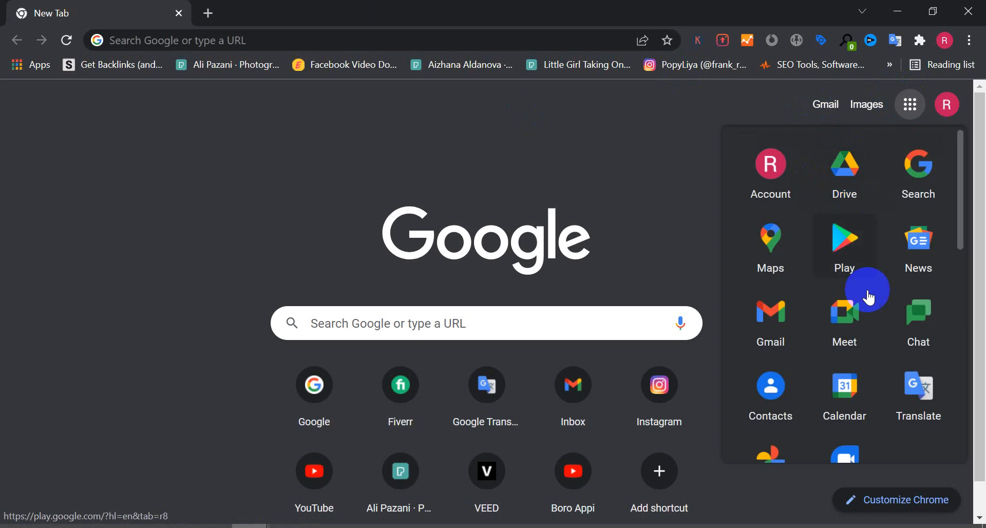
pyautogui.scroll(-3, 868, 339)
pyautogui.scroll(-1, 865, 344)
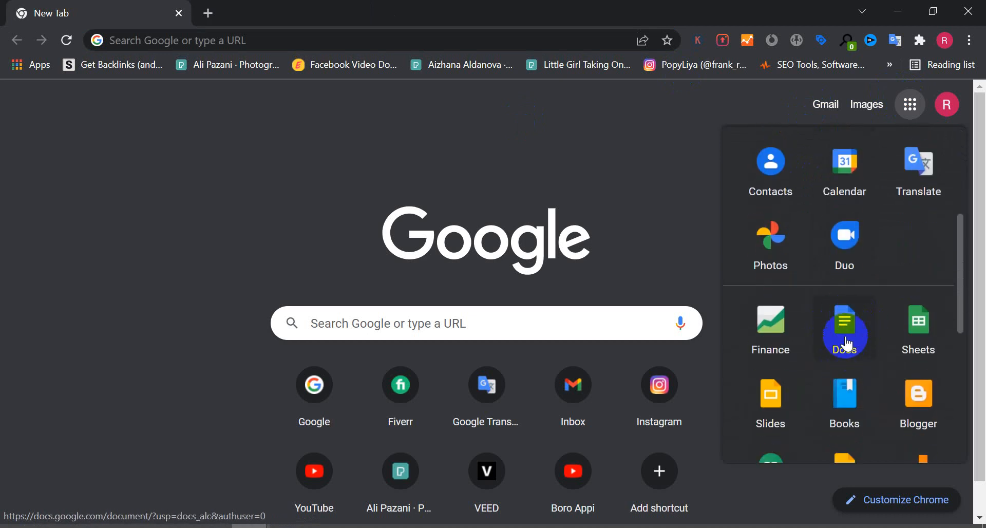
pyautogui.scroll(4, 845, 329)
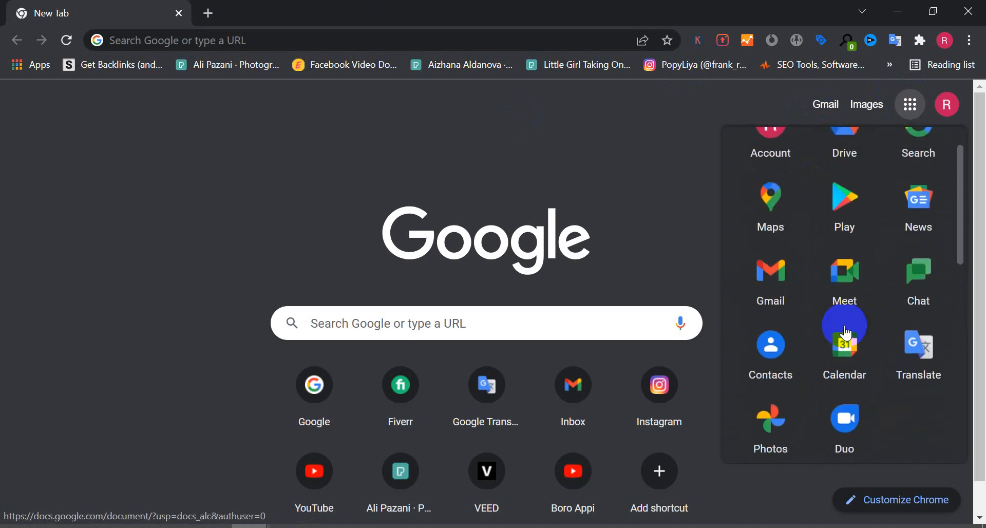
pyautogui.click(851, 185)
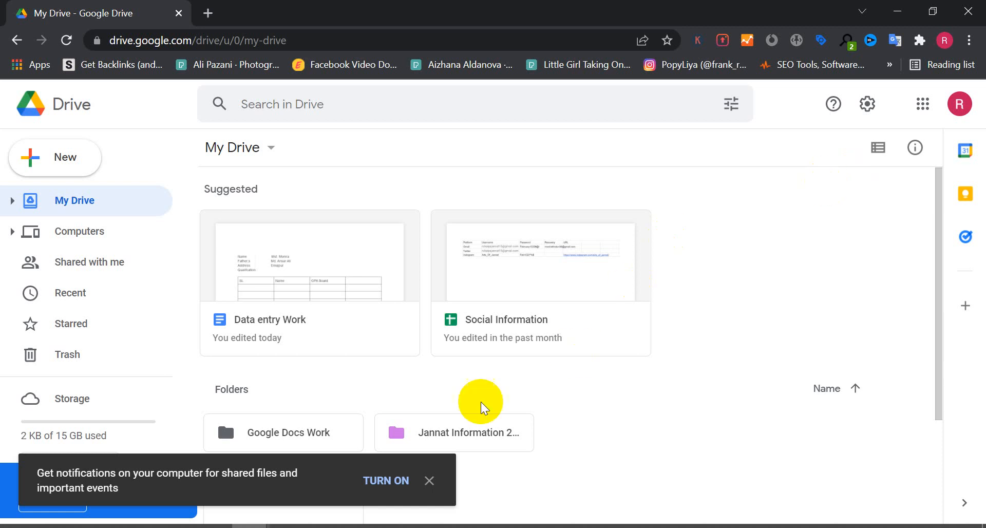
# Dismiss the Drive notification banner and minimize the Chrome windows to show the desktop.
pyautogui.click(429, 480)
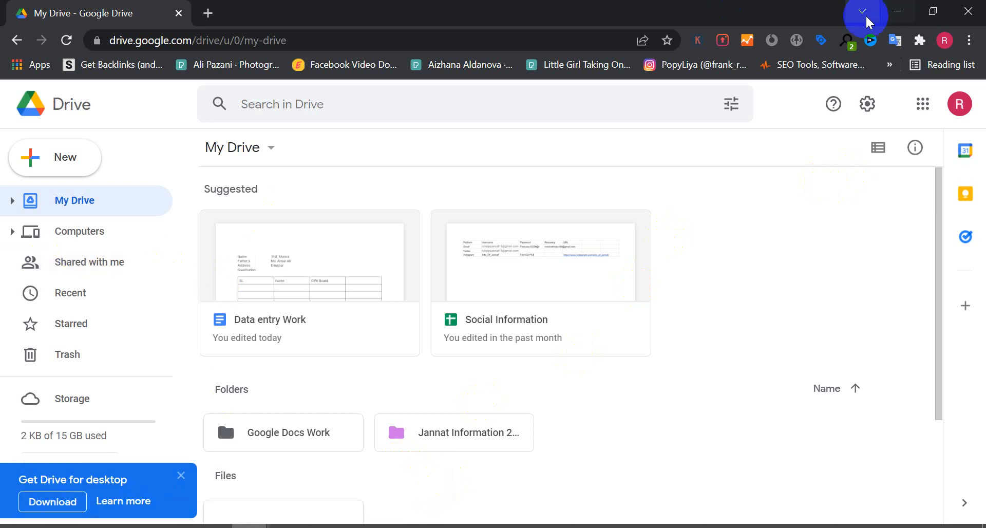
pyautogui.click(894, 15)
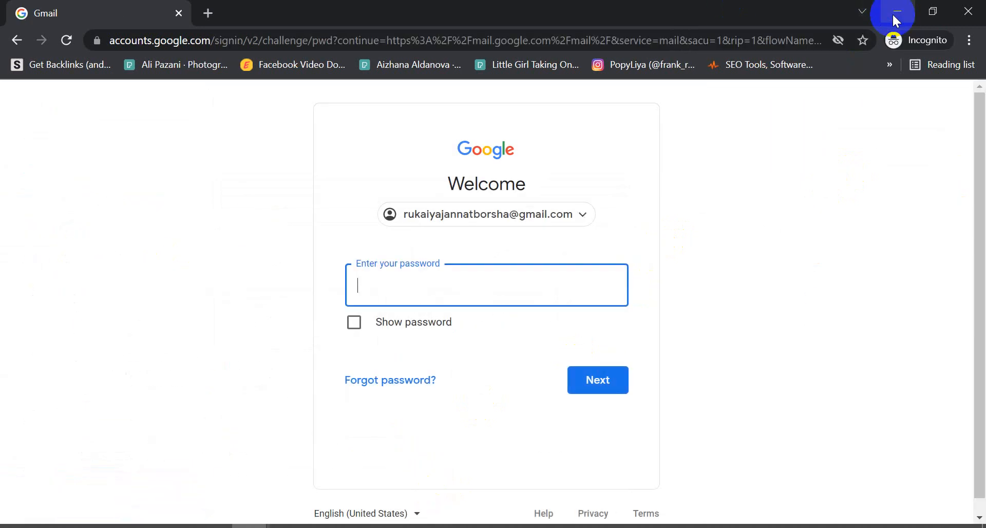
pyautogui.click(956, 15)
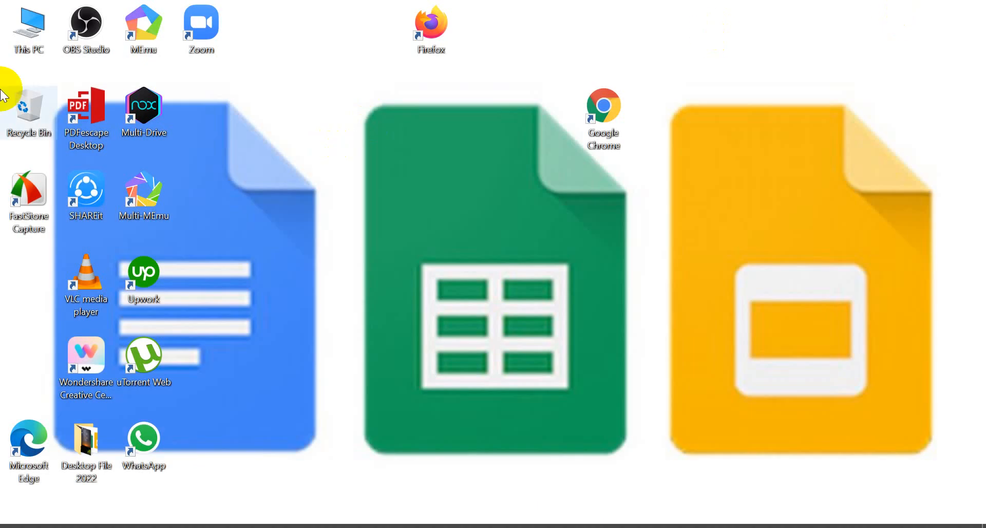
pyautogui.click(98, 452)
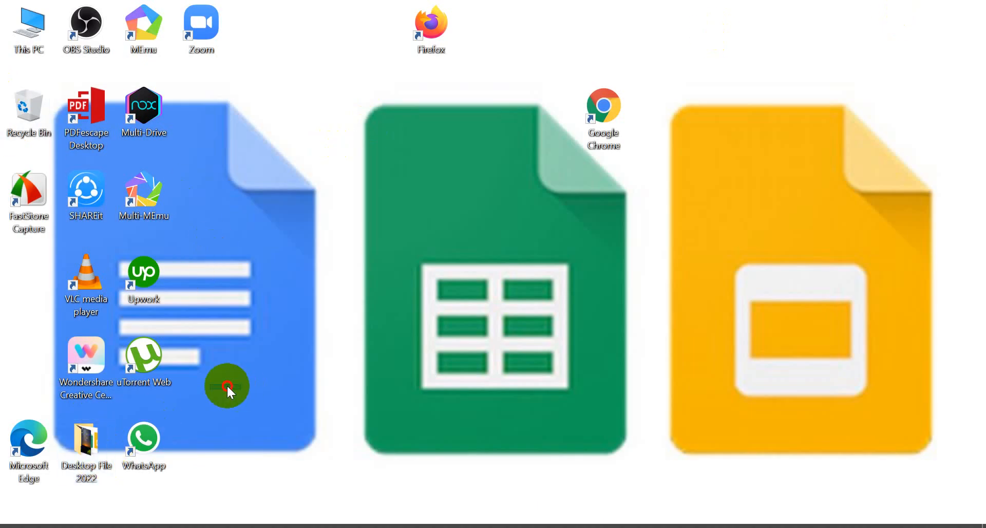
# Reposition the Desktop File 2022 folder icon beside the Google Chrome shortcut on the desktop.
pyautogui.moveTo(226, 384); pyautogui.dragTo(537, 109)
pyautogui.click(289, 362)
pyautogui.click(77, 443)
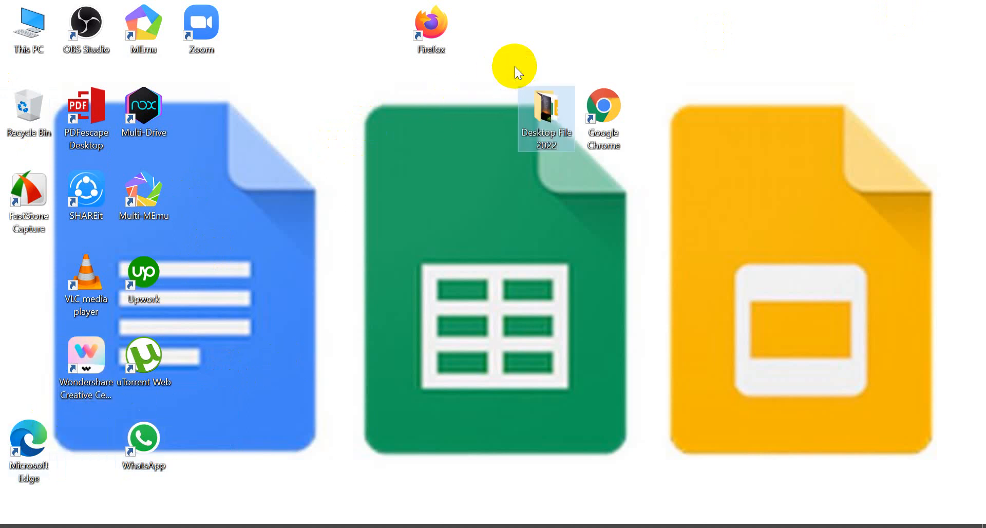
pyautogui.doubleClick(547, 119)
pyautogui.click(967, 9)
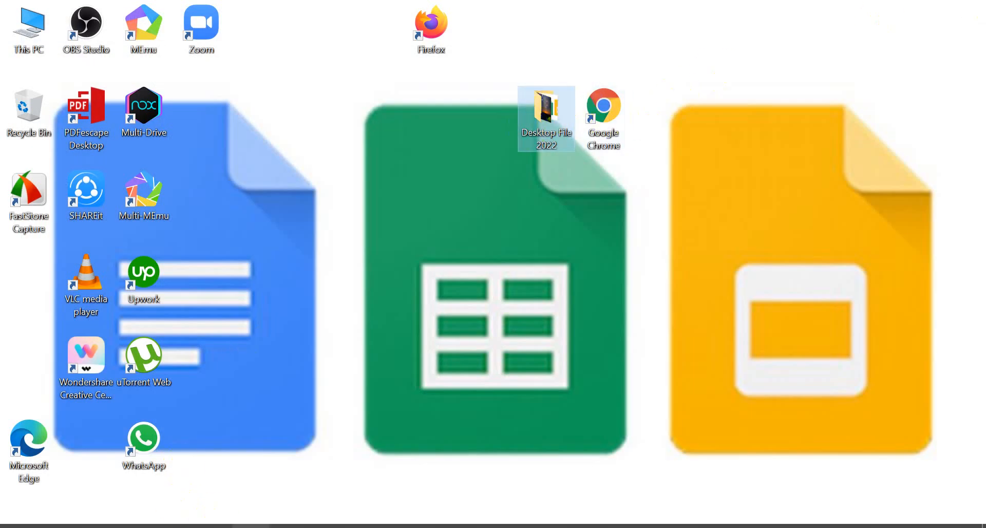
# Bring back the Drive window and create a new folder named ASP Textile LTD in My Drive.
pyautogui.moveTo(252, 525)
pyautogui.click(224, 418)
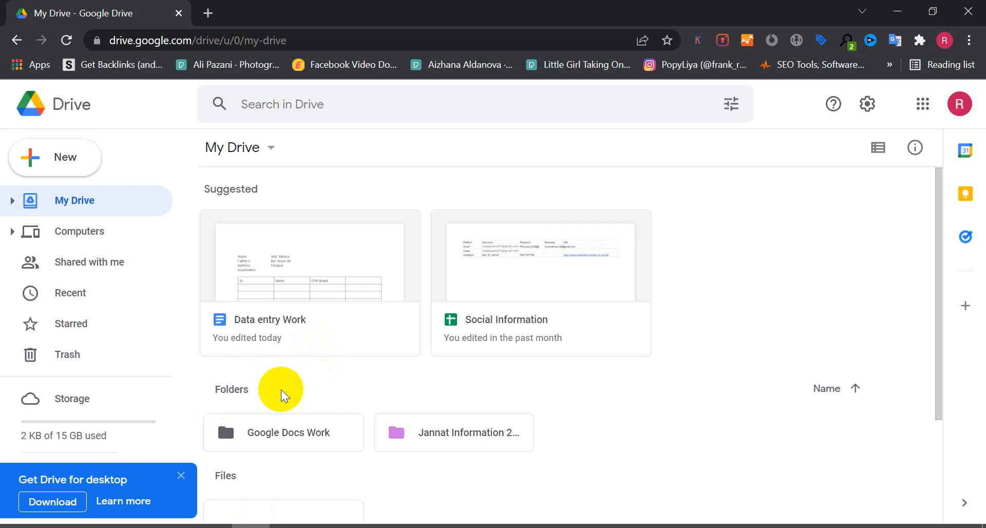
pyautogui.scroll(-2, 280, 389)
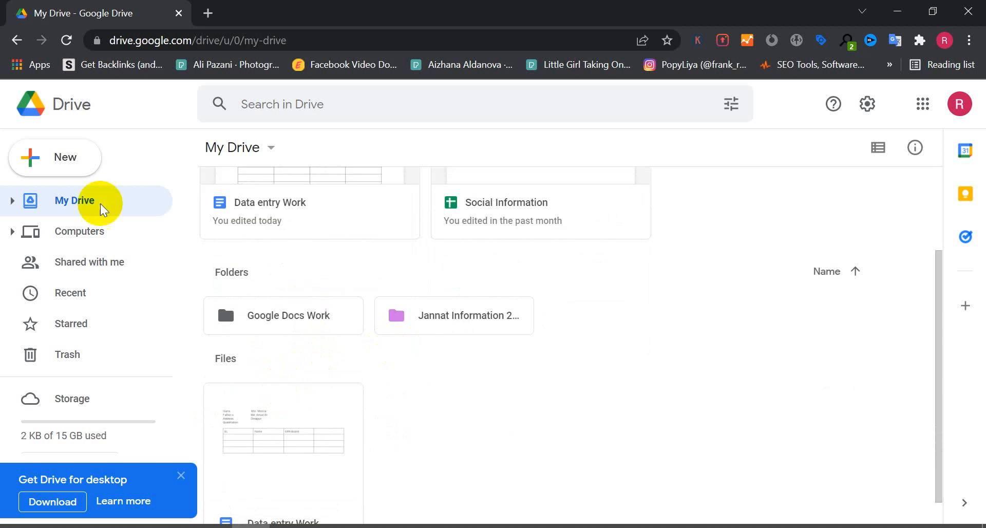
pyautogui.click(65, 167)
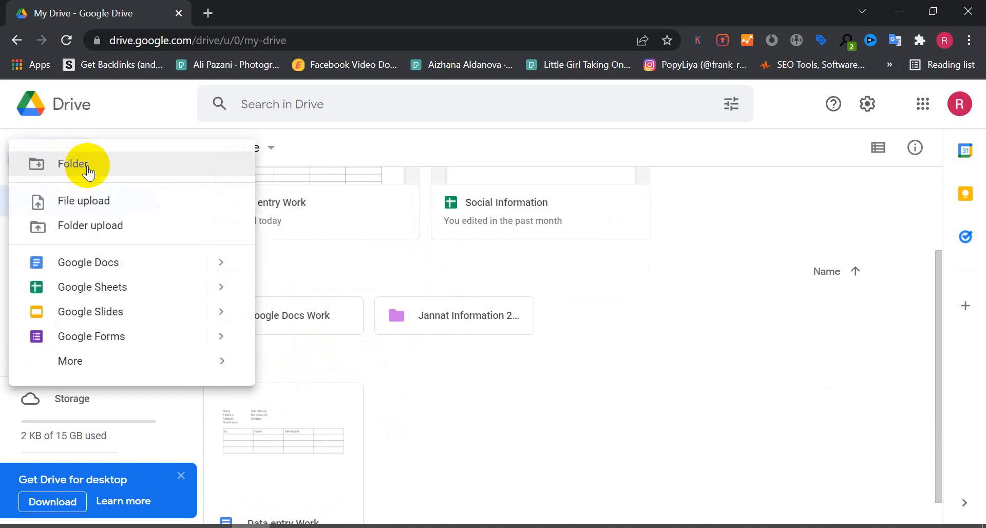
pyautogui.click(67, 174)
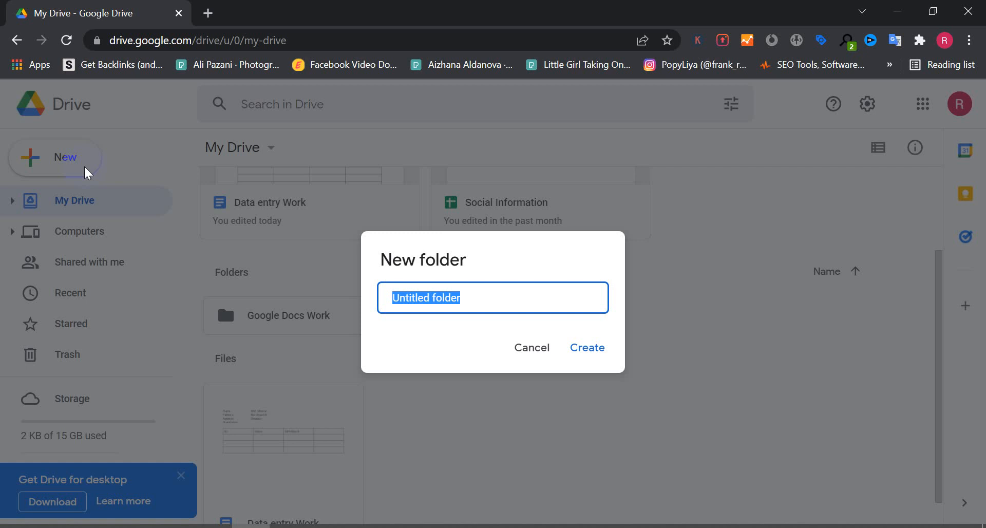
pyautogui.write('ASP ')
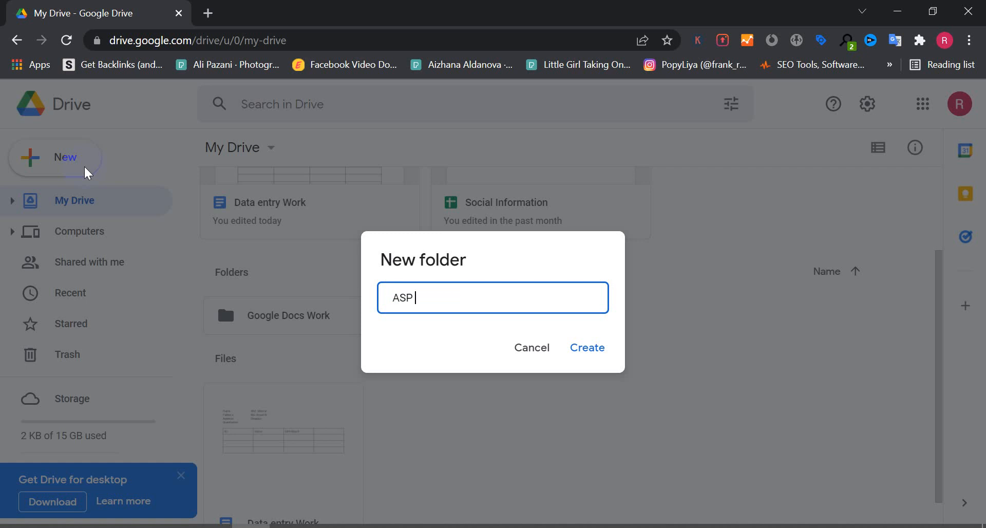
pyautogui.write('Textile L')
pyautogui.write('T>')
pyautogui.write('D.')
pyautogui.press('BackSpace')
pyautogui.click(590, 354)
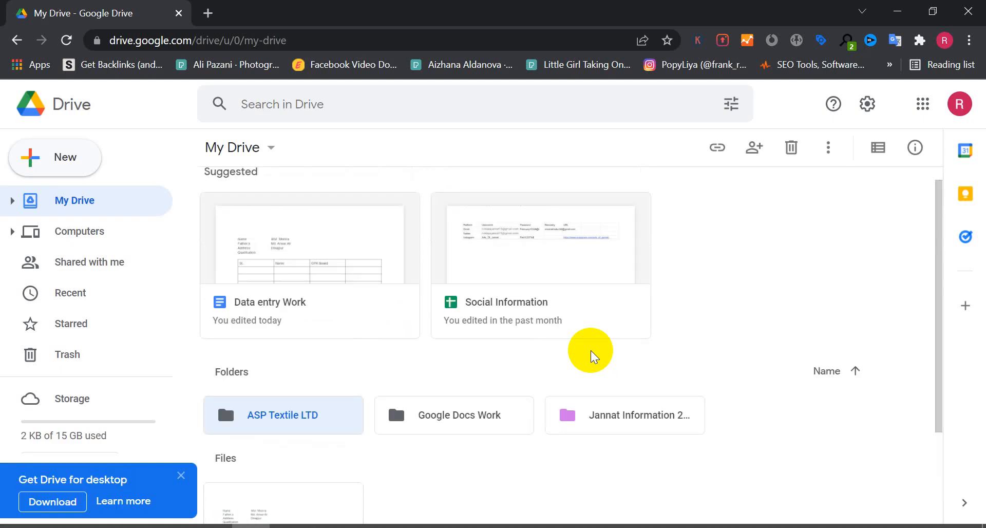
# Open the ASP Textile LTD folder, create a new Google Docs document in it, and decline offline access.
pyautogui.scroll(-3, 591, 355)
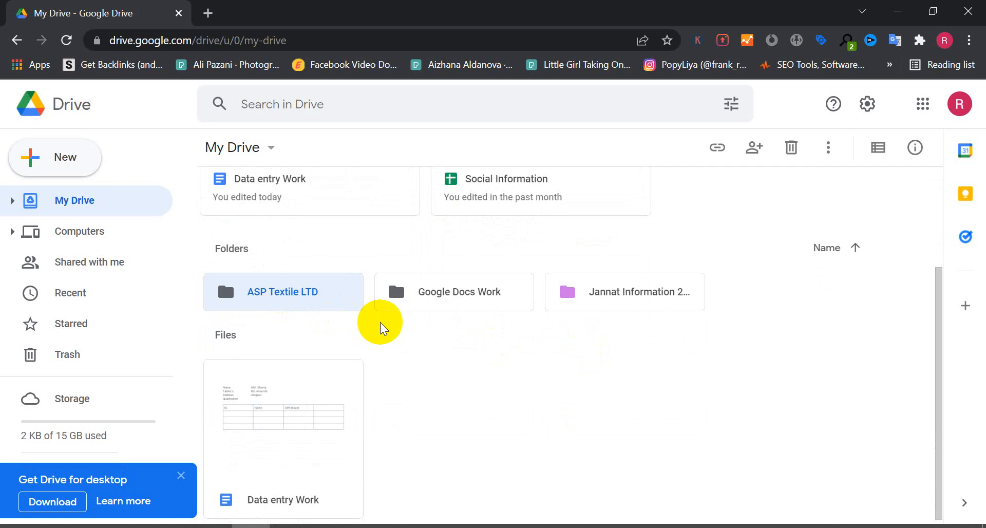
pyautogui.doubleClick(282, 301)
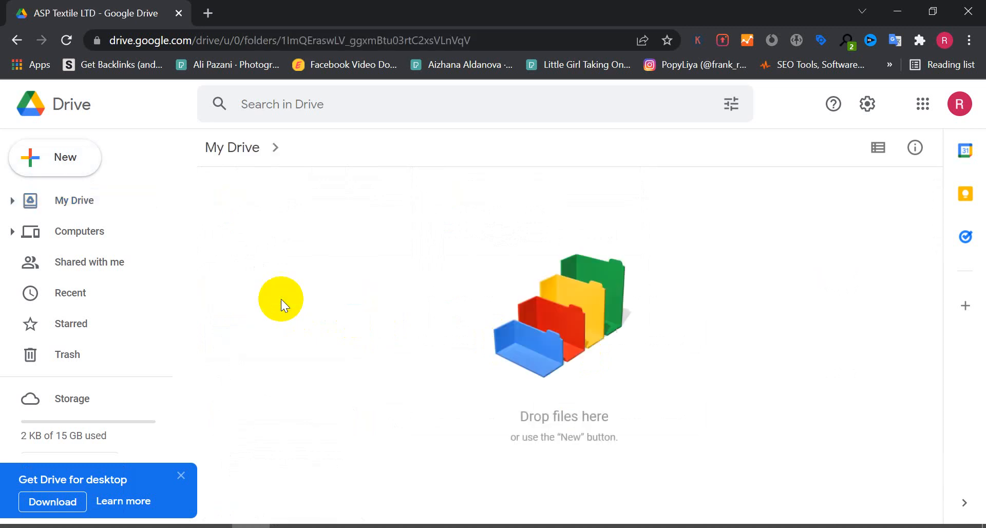
pyautogui.click(59, 168)
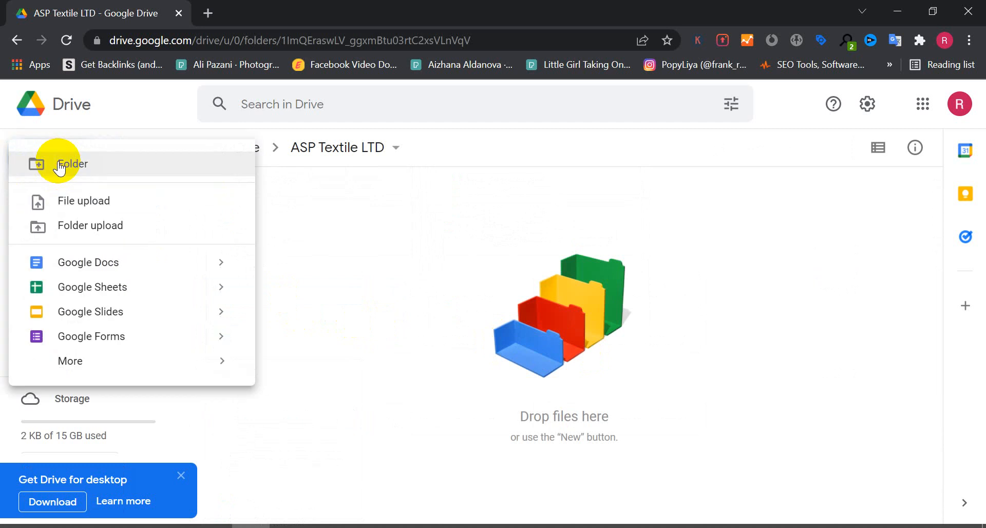
pyautogui.click(119, 264)
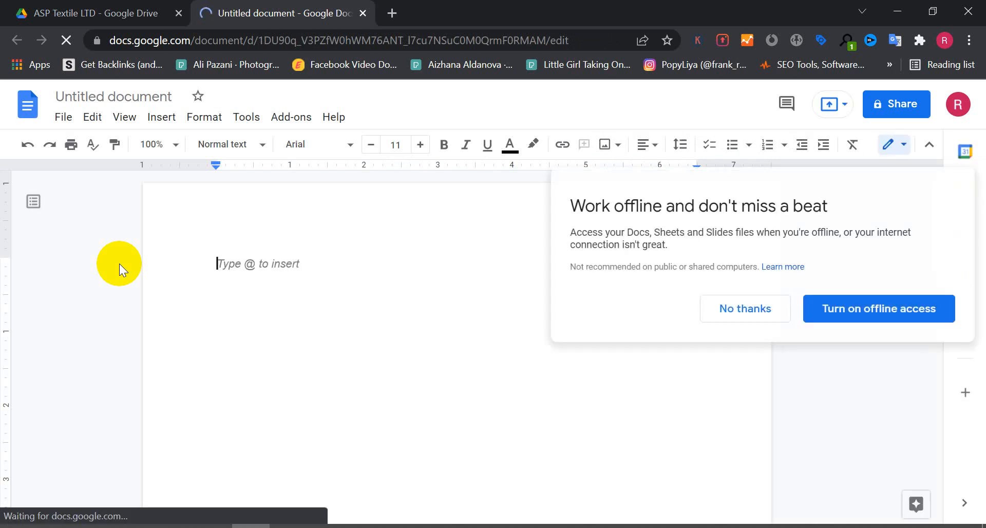
pyautogui.click(753, 308)
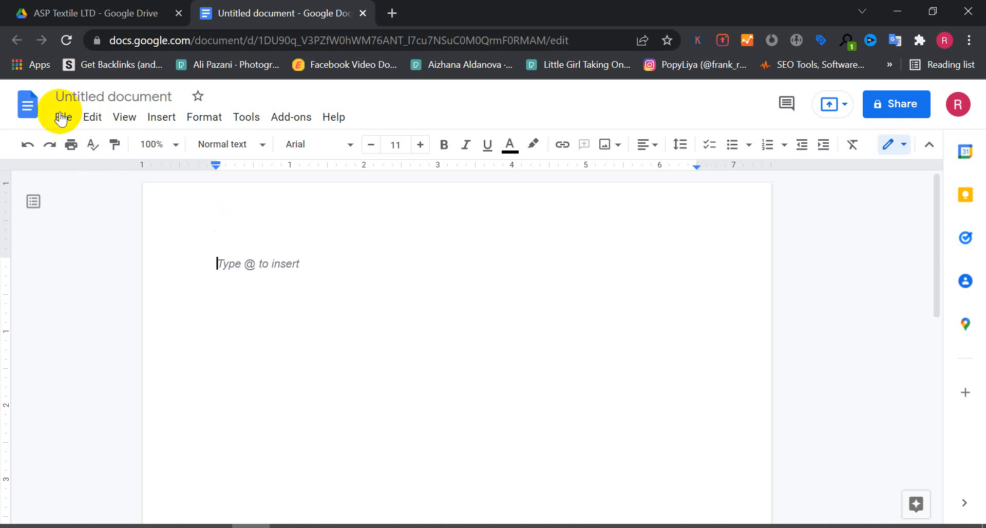
# Rename the untitled document to Worker Information.
pyautogui.click(125, 99)
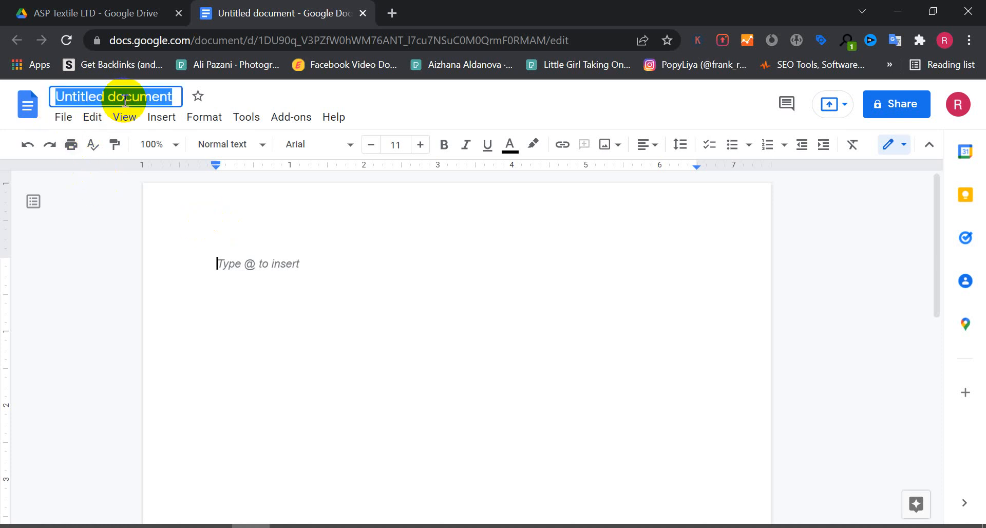
pyautogui.write('Work')
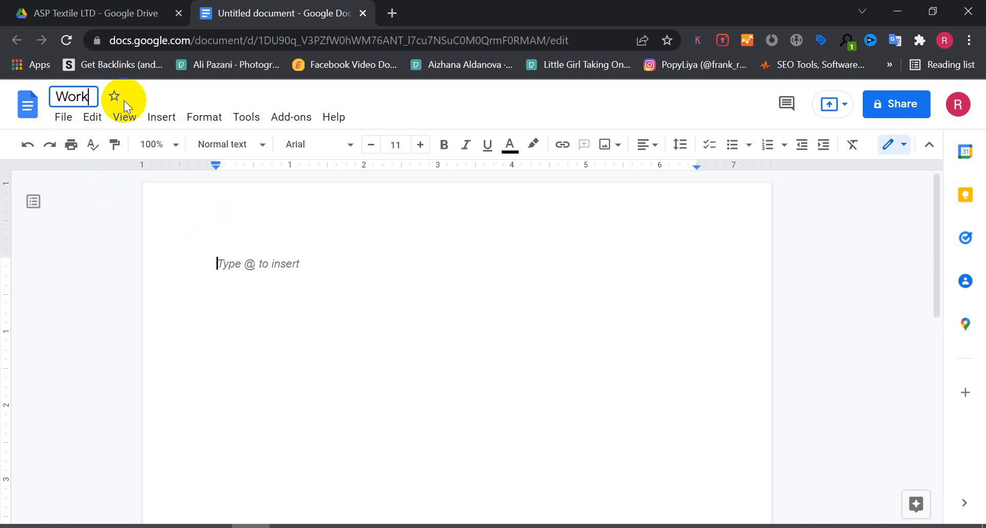
pyautogui.write('er Infore')
pyautogui.press('BackSpace')
pyautogui.write('mation')
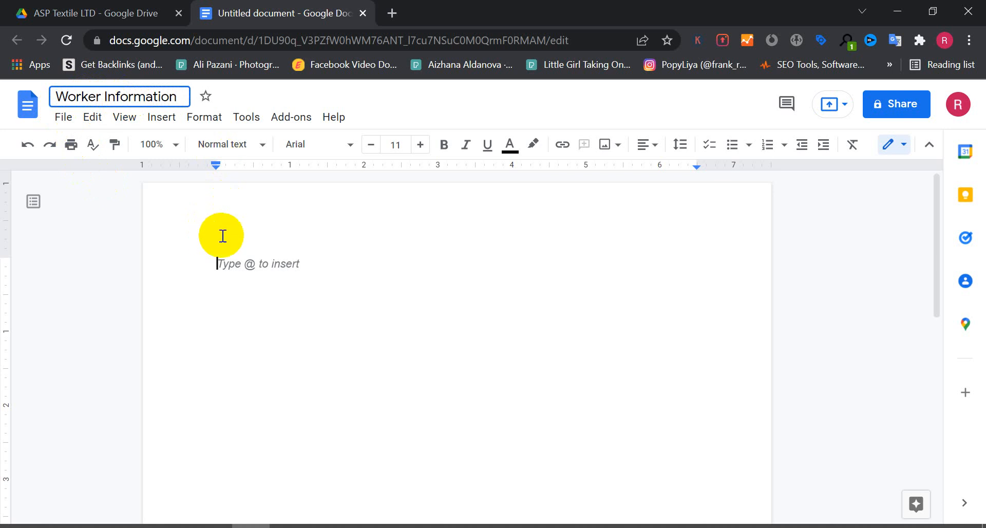
# Type Name: on the first line, add a right tab-stop on the ruler, and tab after the label.
pyautogui.click(300, 263)
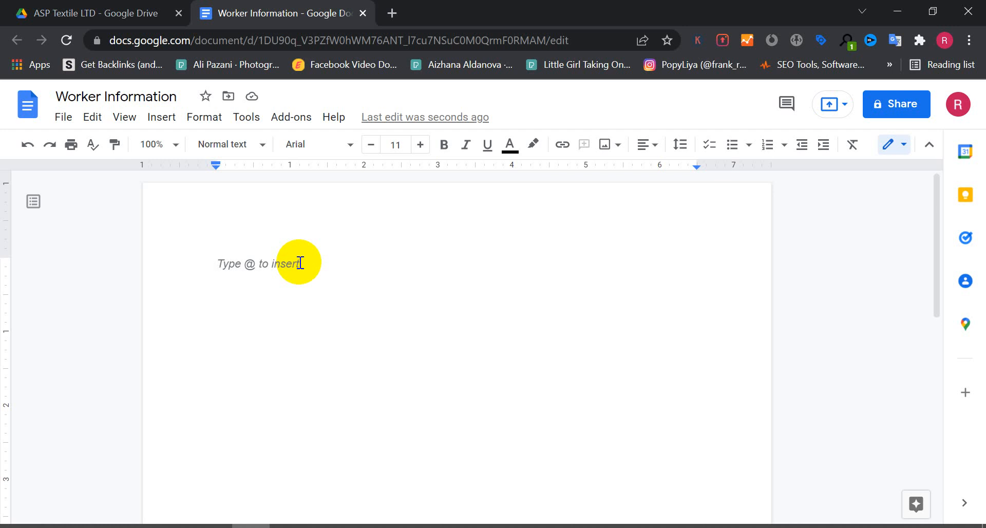
pyautogui.write('Name')
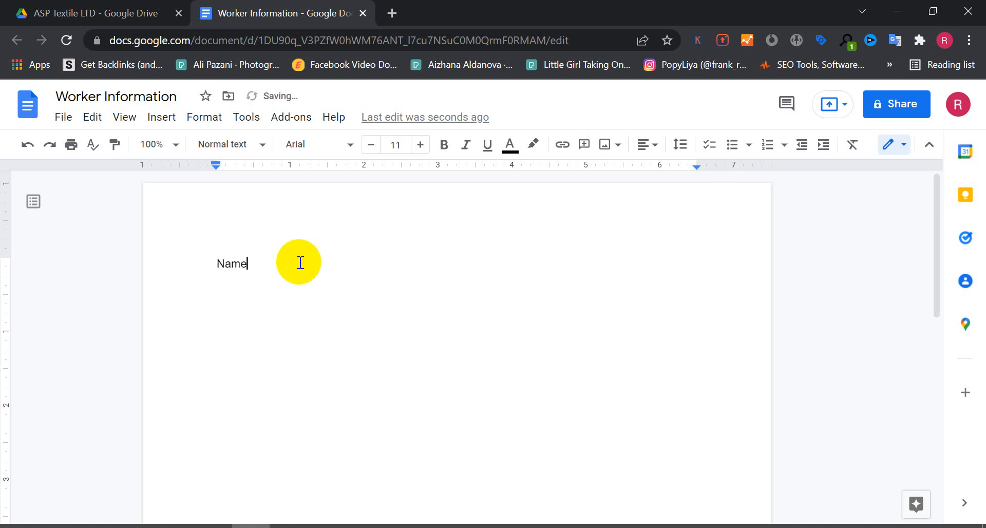
pyautogui.write(':')
pyautogui.rightClick(261, 166)
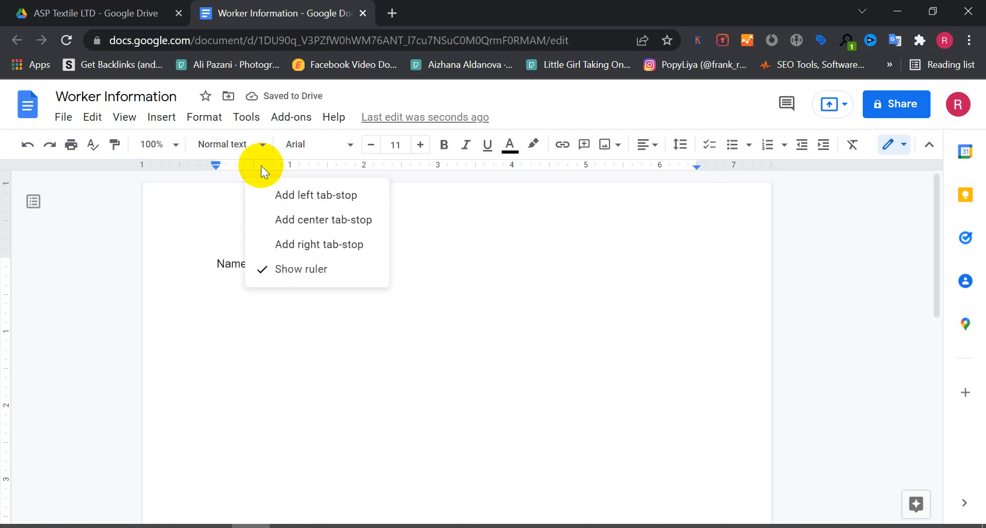
pyautogui.click(261, 166)
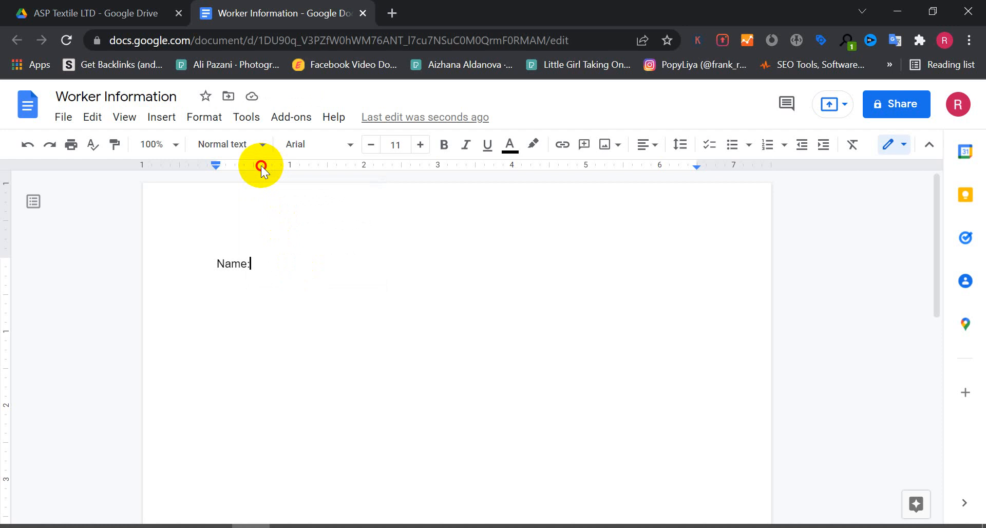
pyautogui.rightClick(261, 166)
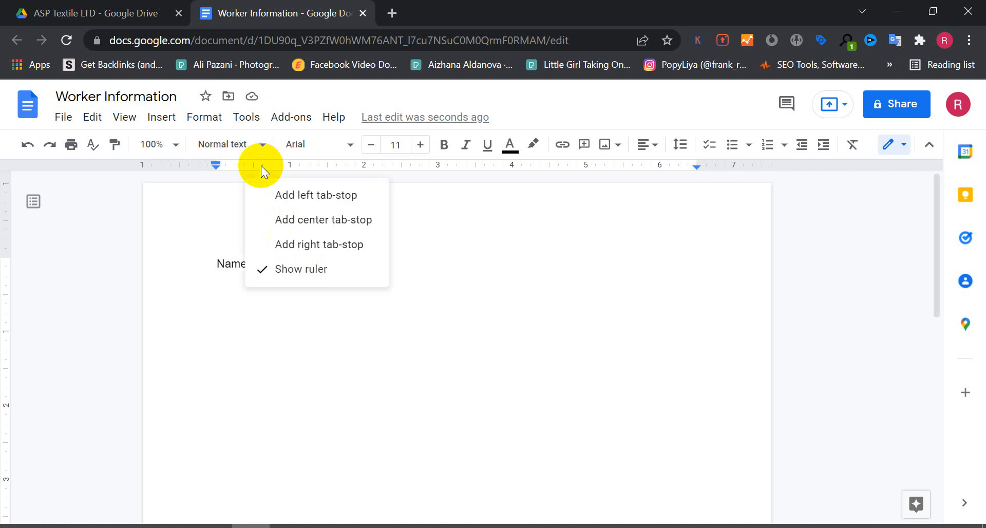
pyautogui.click(319, 245)
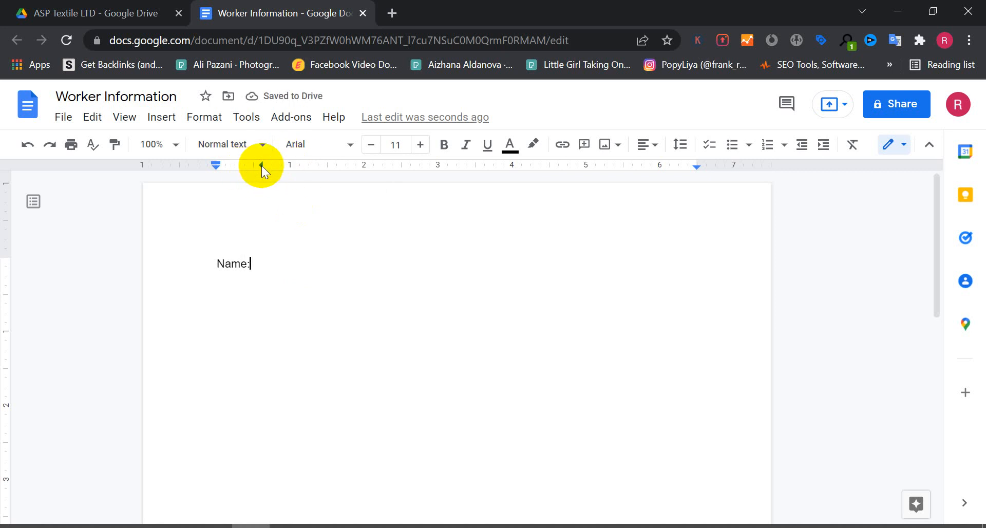
pyautogui.moveTo(261, 165); pyautogui.dragTo(292, 177)
pyautogui.press('Tab')
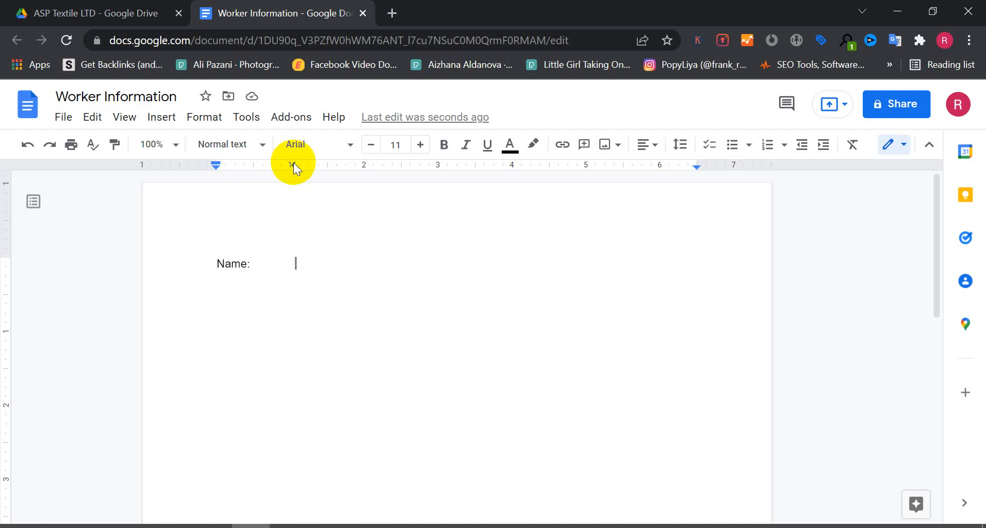
# Move the right tab-stop to about 2 inches and type Address: at it.
pyautogui.moveTo(294, 164); pyautogui.dragTo(335, 165)
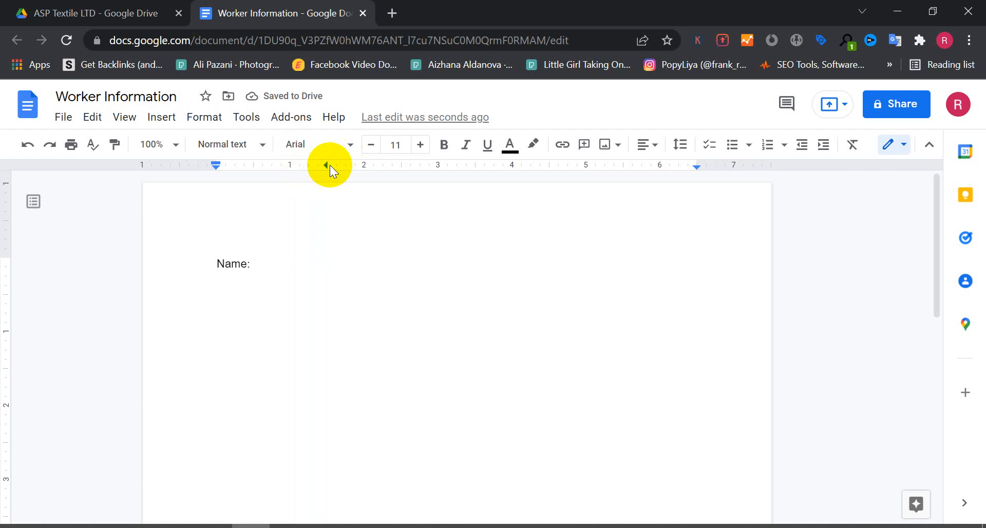
pyautogui.moveTo(326, 165); pyautogui.dragTo(367, 162)
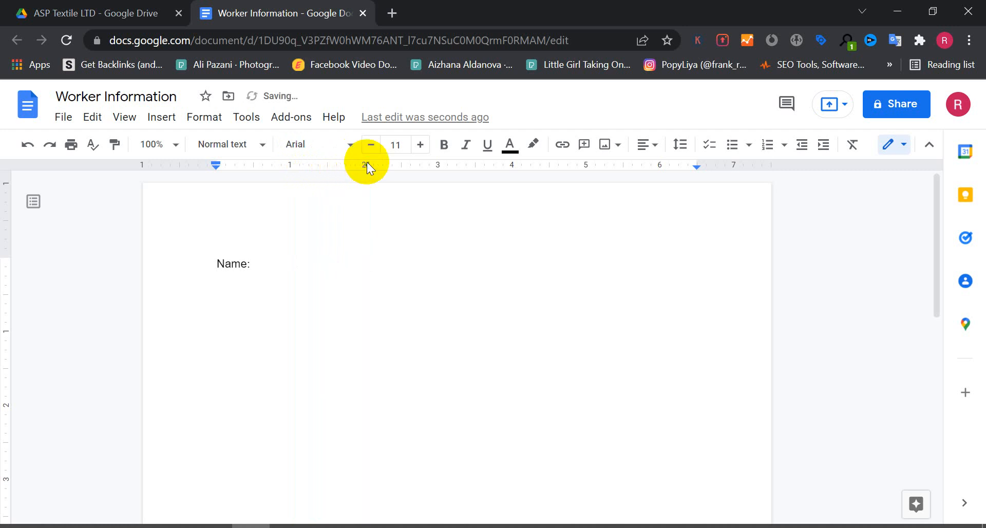
pyautogui.write('Address:')
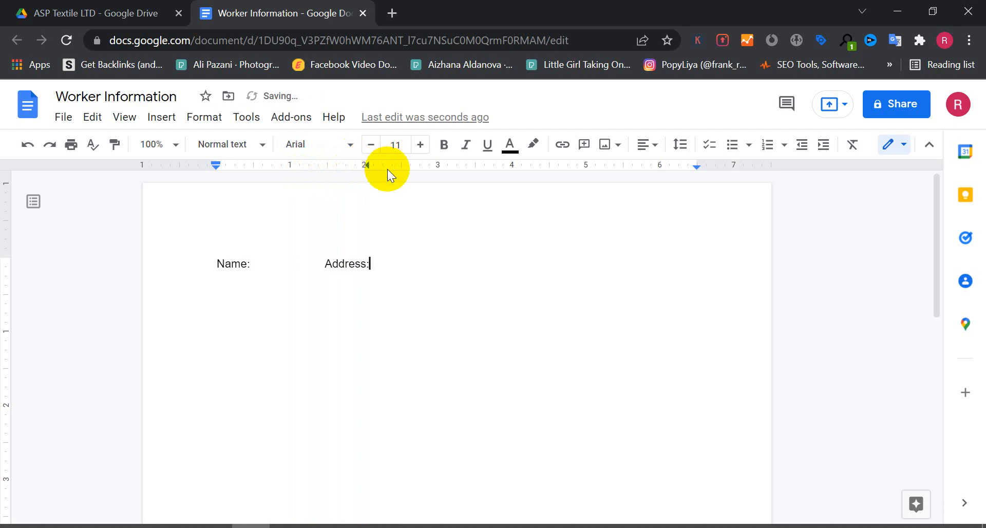
# Add another right tab-stop at about 3.6 inches and type Joining Date: there.
pyautogui.rightClick(387, 168)
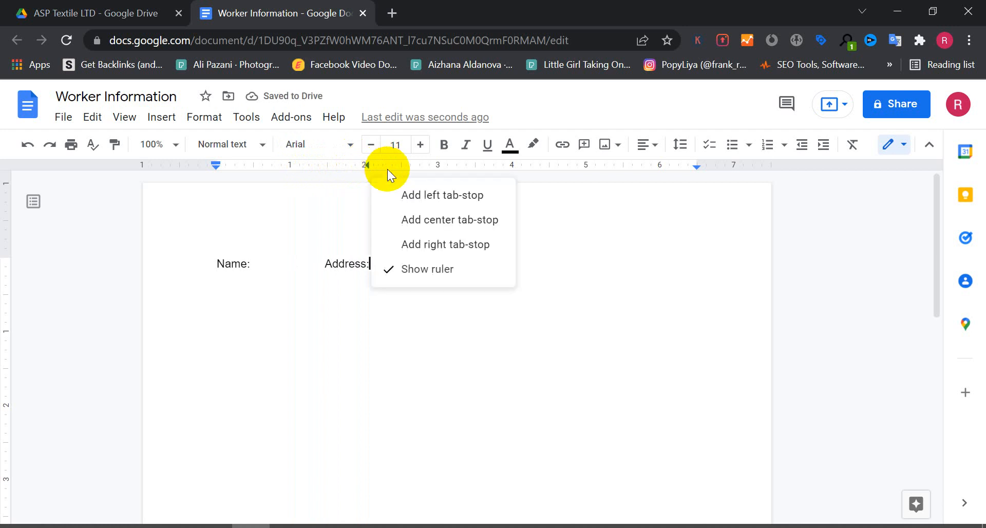
pyautogui.click(420, 242)
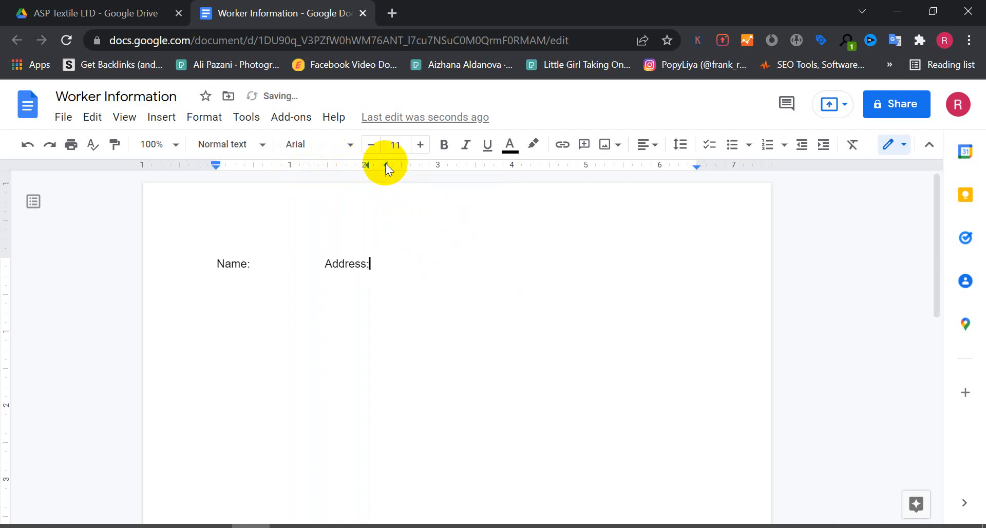
pyautogui.moveTo(385, 163); pyautogui.dragTo(482, 164)
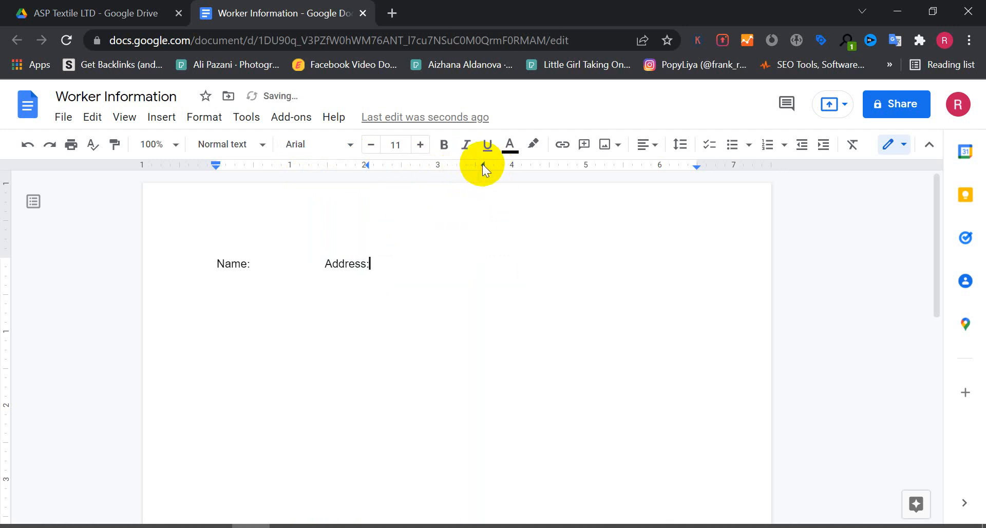
pyautogui.write('Joining Date:')
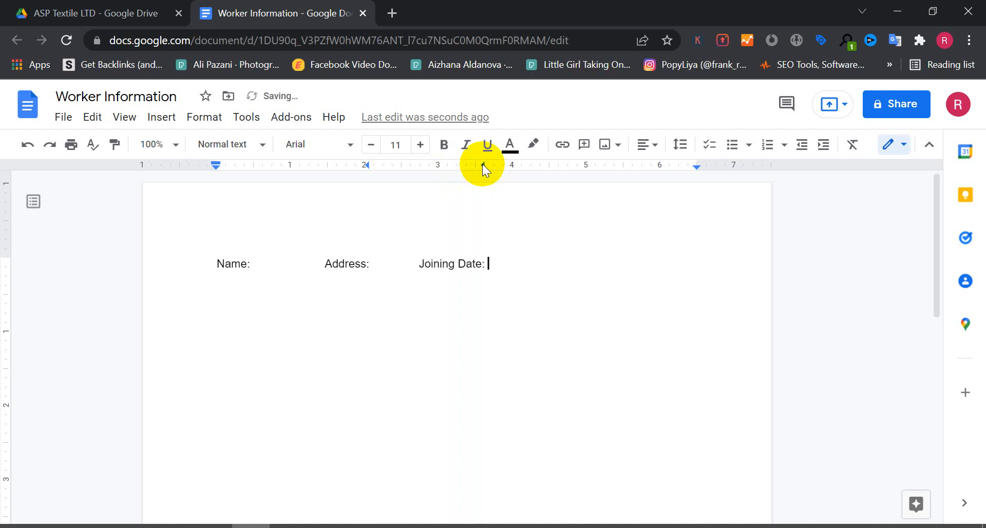
# Insert extra tab spacing before Joining Date to push it further right, keeping Address at its tab-stop.
pyautogui.click(396, 274)
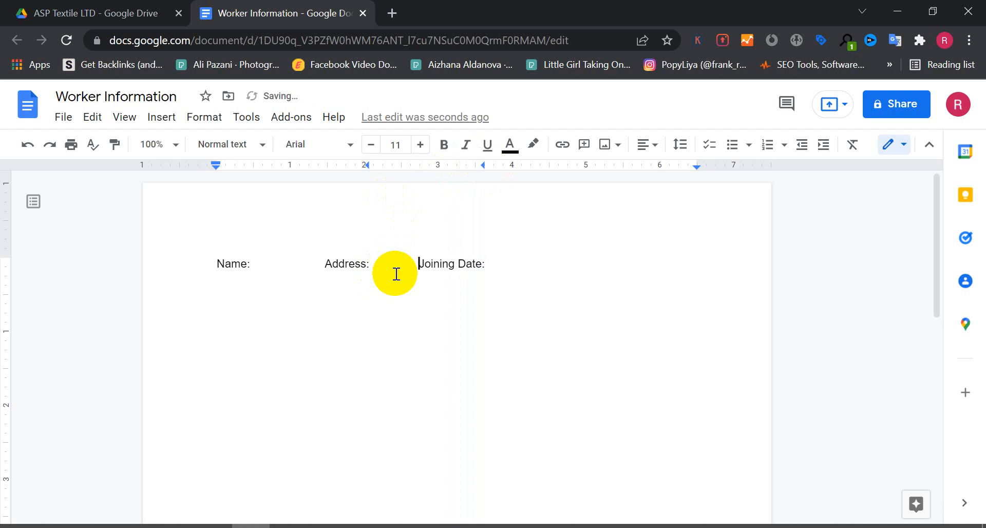
pyautogui.press('Tab')
pyautogui.click(303, 260)
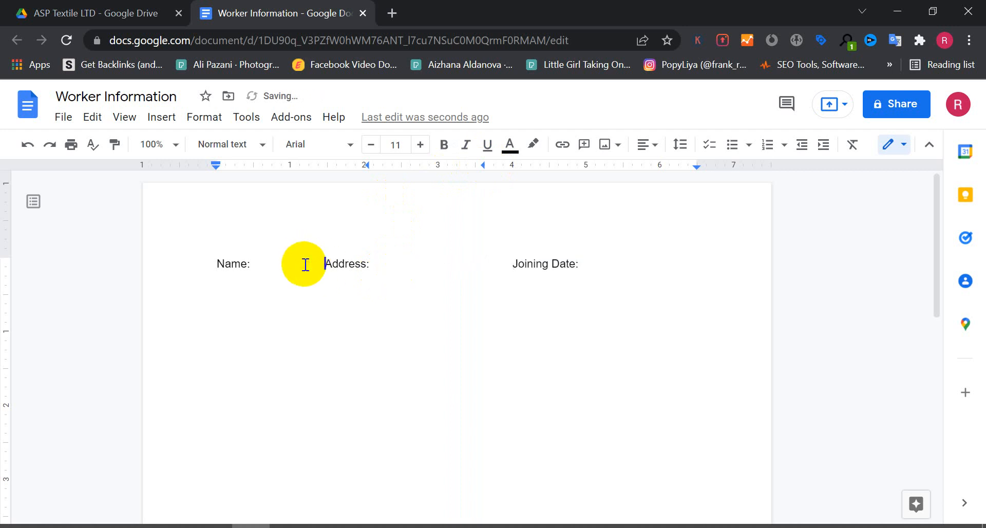
pyautogui.press('Tab')
pyautogui.click(504, 267)
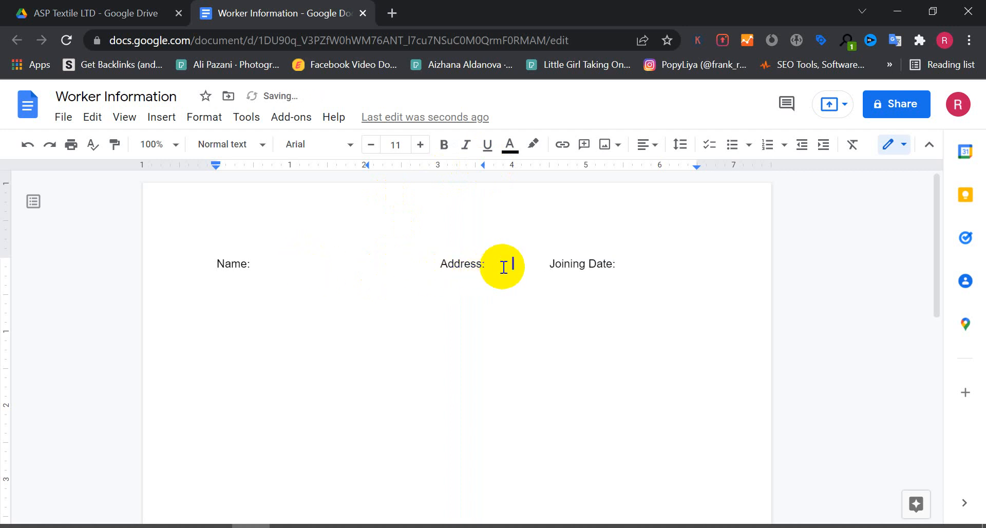
pyautogui.press('Tab')
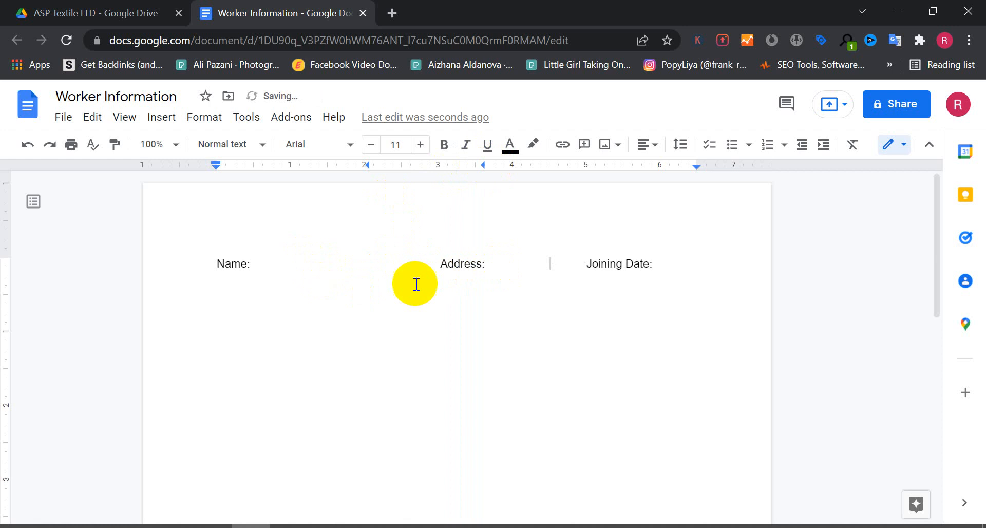
pyautogui.click(423, 267)
pyautogui.press('BackSpace')
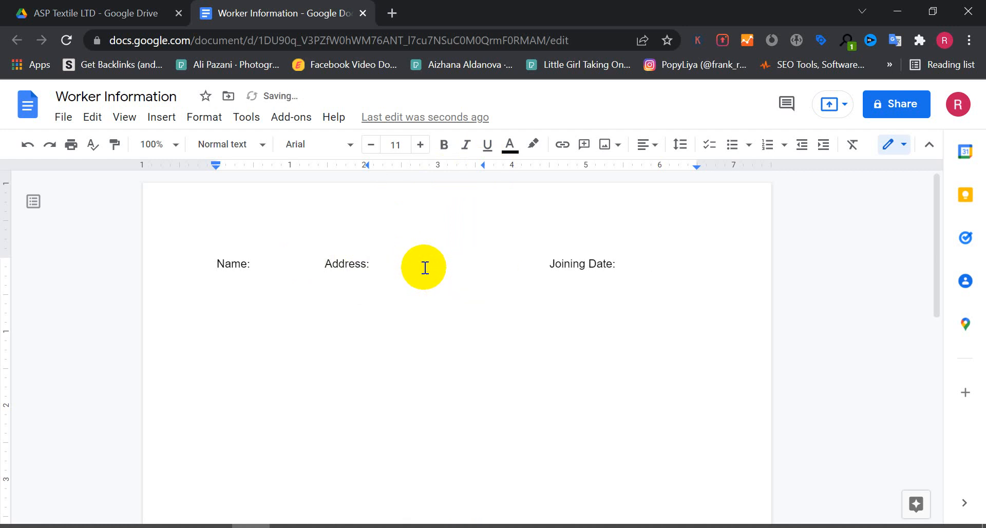
# Add another tab before Address to push it to its tab-stop, then start a new line below the labels.
pyautogui.press('Tab')
pyautogui.click(529, 262)
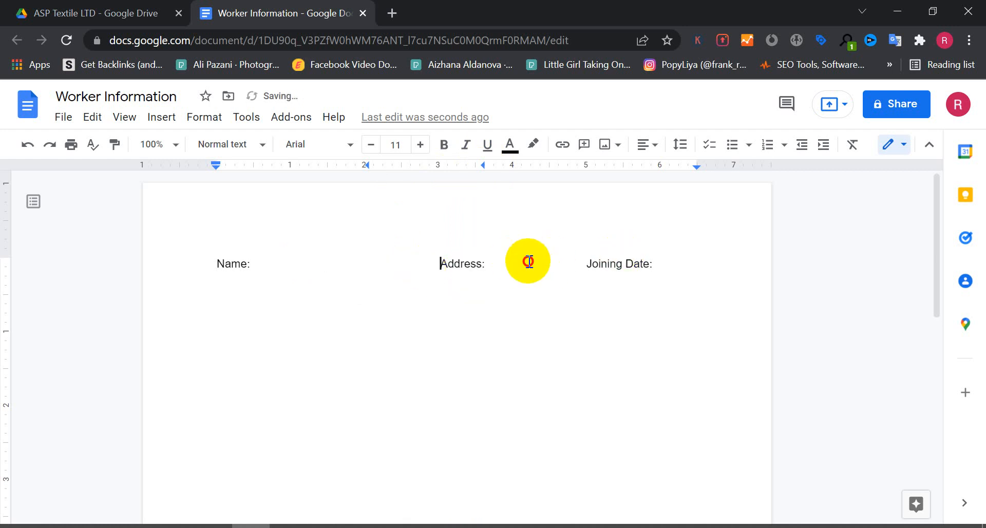
pyautogui.click(694, 268)
pyautogui.press('Return')
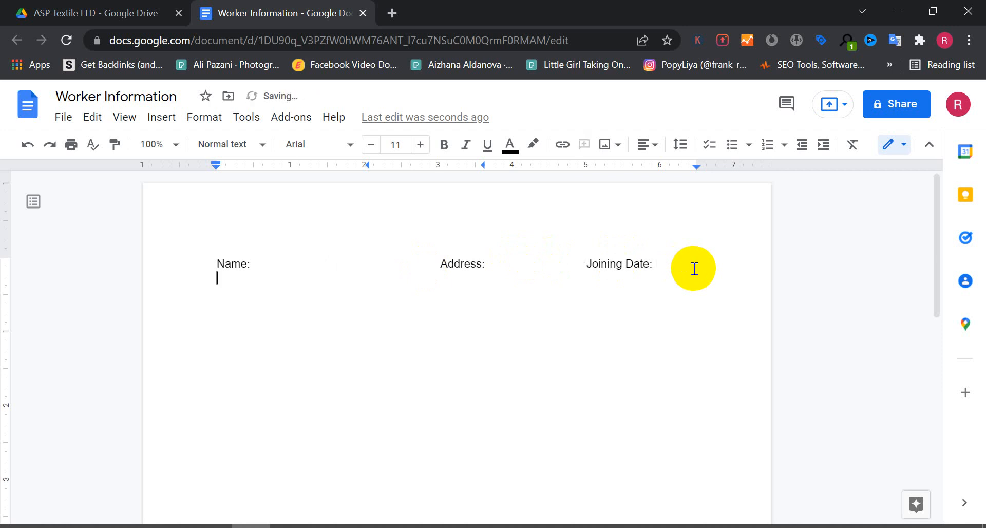
# Enter Mst. Beauty under Name and Dinajpur under Address, tabbing across to the Joining Date column.
pyautogui.write('Mst. Beauty')
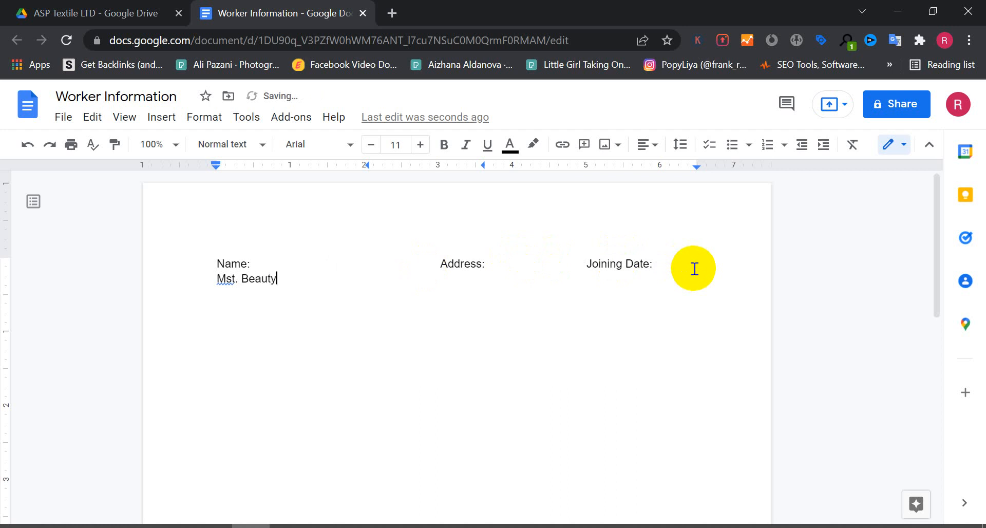
pyautogui.press('Tab')
pyautogui.write('Dinajpur')
pyautogui.press('Tab')
pyautogui.press('Tab')
pyautogui.press('Tab')
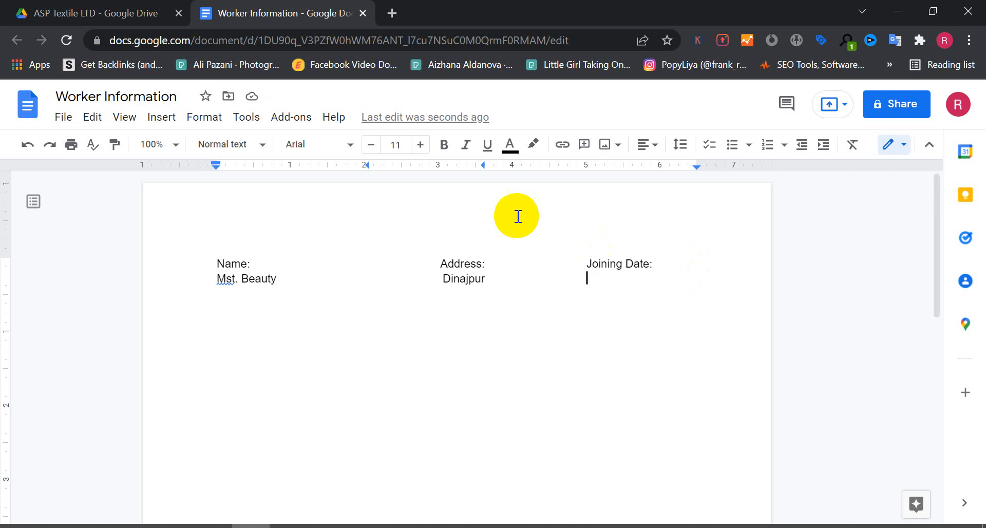
# Insert a date chip for Jan 1, 2022 under Joining Date using the date picker.
pyautogui.click(161, 119)
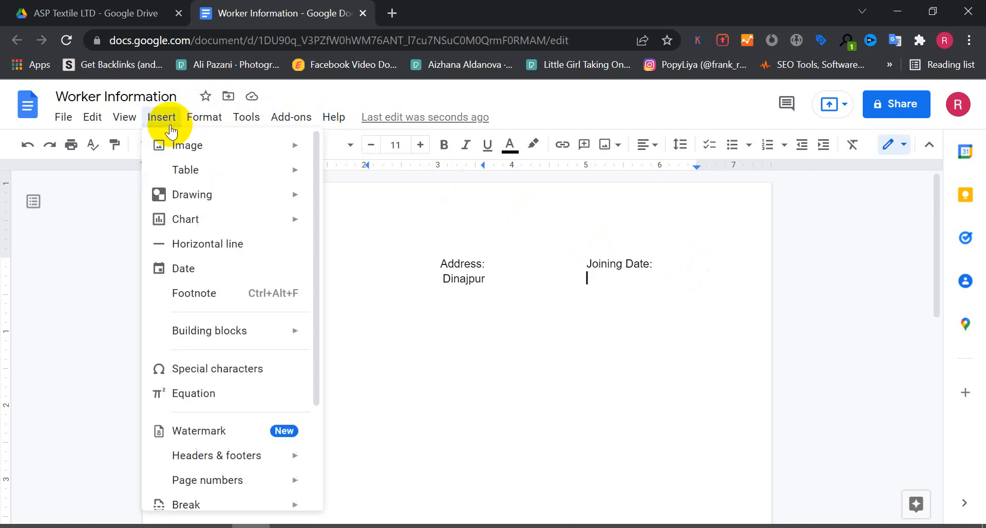
pyautogui.click(173, 269)
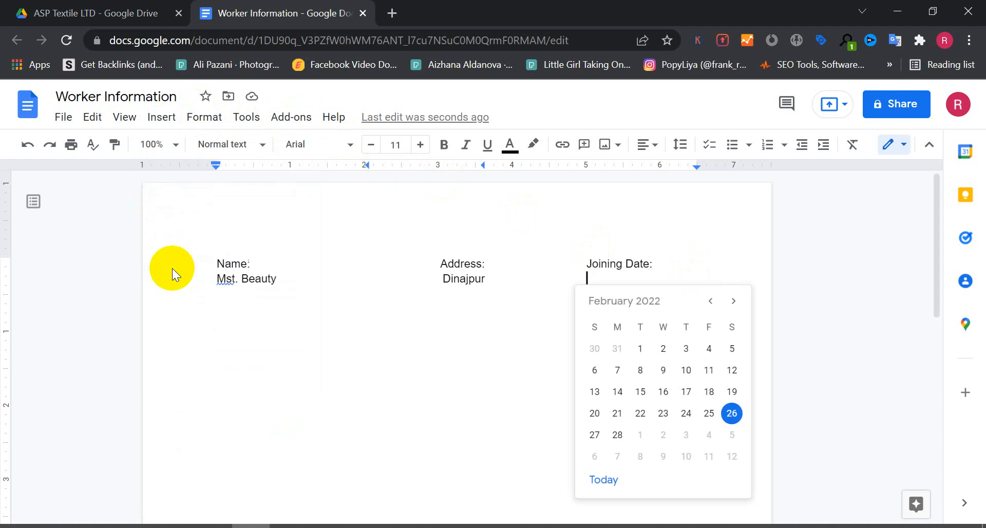
pyautogui.click(710, 302)
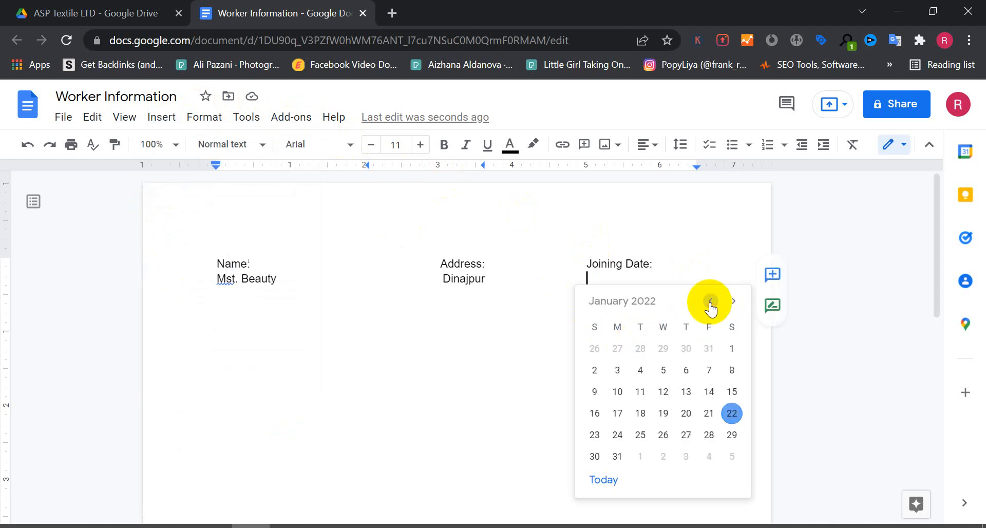
pyautogui.click(733, 349)
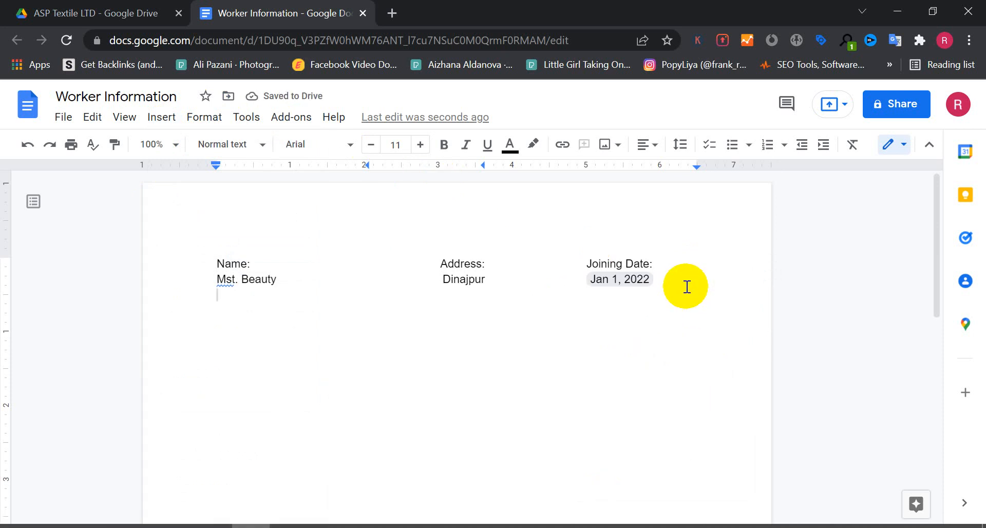
pyautogui.write('Md.Kalam')
pyautogui.press('Tab')
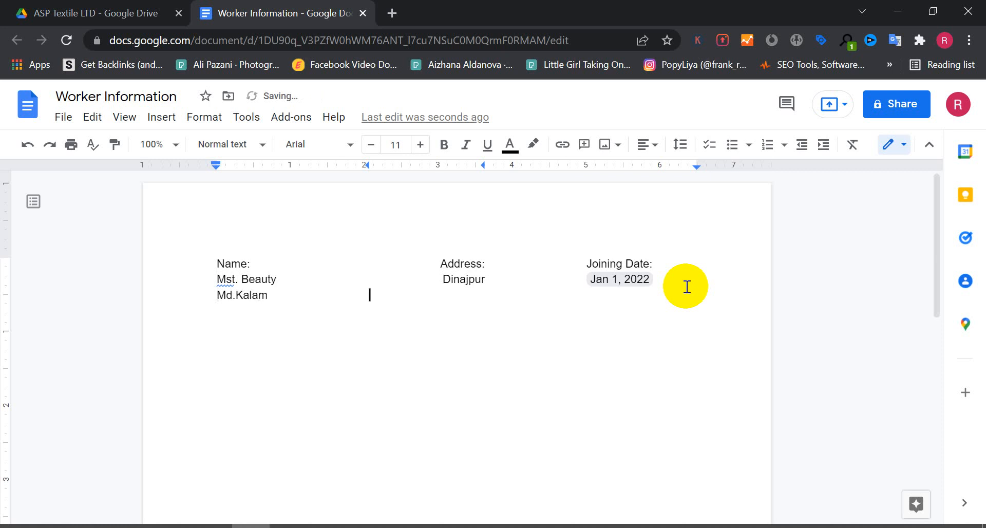
pyautogui.press('Tab')
pyautogui.write('Dhaka')
pyautogui.press('Tab')
pyautogui.press('Tab')
pyautogui.press('Tab')
# Insert a date chip for Jan 15, 2022 in the second row's Joining Date column.
pyautogui.click(173, 121)
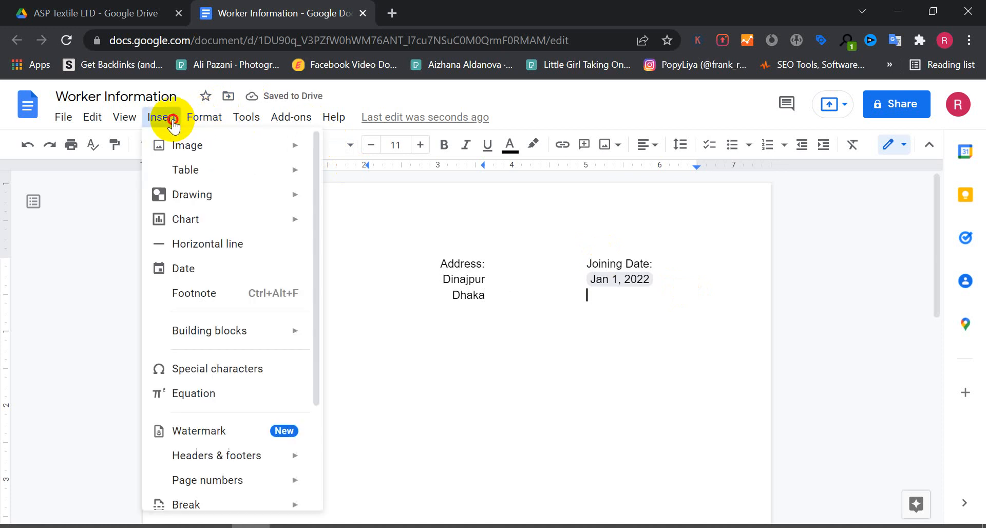
pyautogui.click(194, 269)
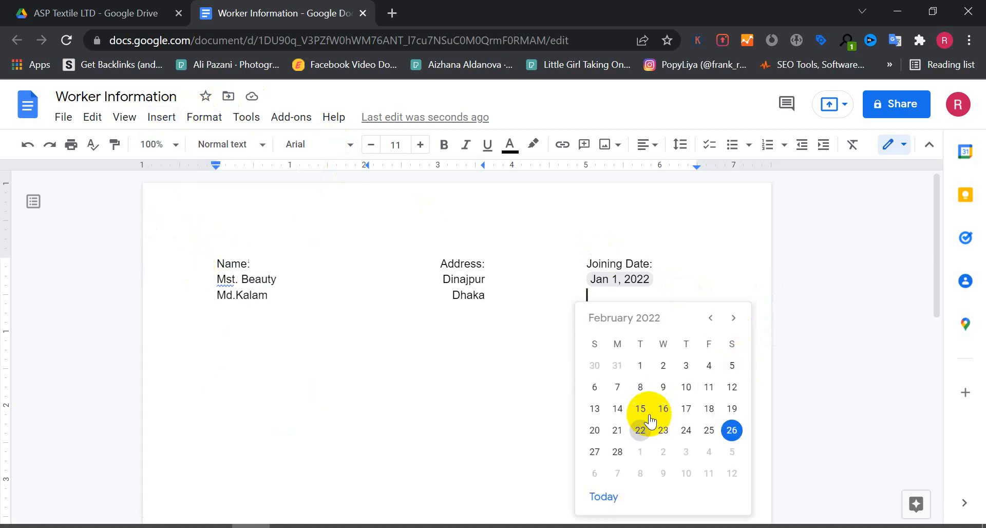
pyautogui.click(711, 318)
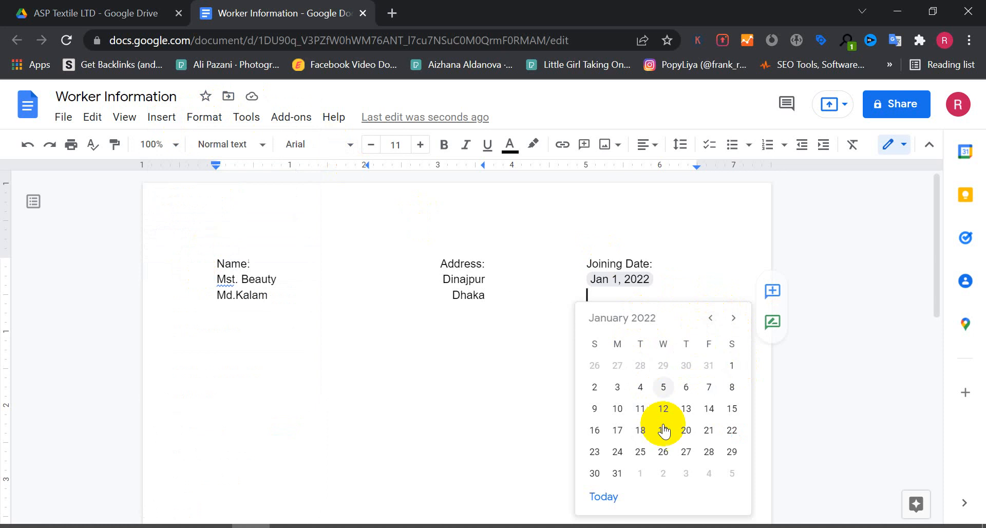
pyautogui.click(736, 412)
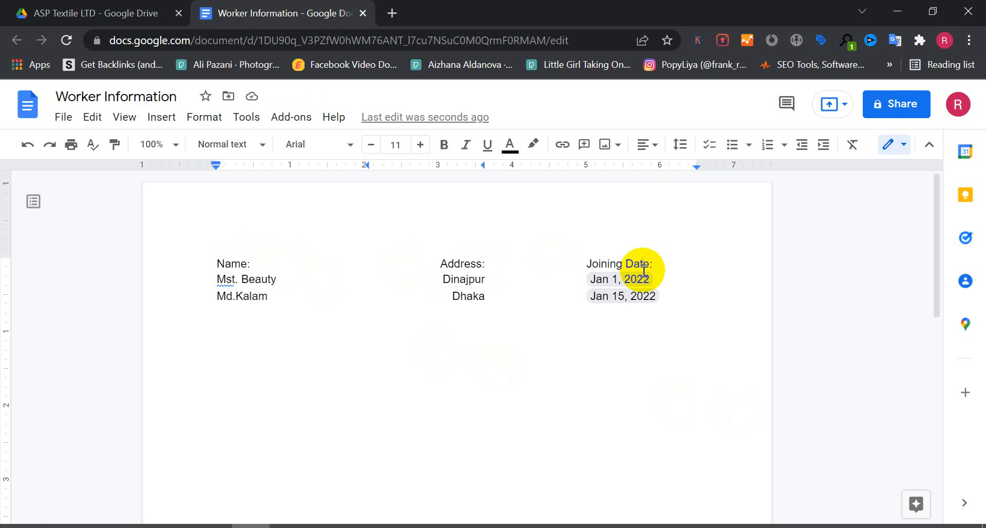
# Select the header row character by character with keyboard selection, then deselect it.
pyautogui.click(660, 262)
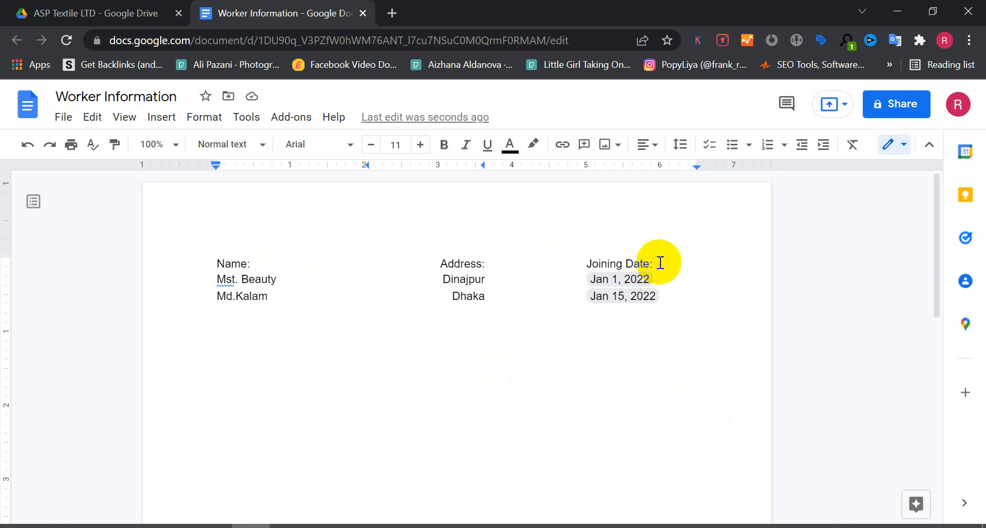
pyautogui.hotkey('shift', 'Left')
pyautogui.hotkey('shift', 'Left')
pyautogui.hotkey('shift', 'Left')
pyautogui.hotkey('shift', 'Left')
pyautogui.hotkey('shift', 'Left')
pyautogui.hotkey('shift', 'Left')
pyautogui.hotkey('shift', 'Left')
pyautogui.hotkey('shift', 'Left')
pyautogui.hotkey('shift', 'Left')
pyautogui.hotkey('shift', 'Left')
pyautogui.hotkey('shift', 'Left')
pyautogui.hotkey('shift', 'Left')
pyautogui.hotkey('shift', 'Left')
pyautogui.hotkey('shift', 'Left')
pyautogui.hotkey('shift', 'Left')
pyautogui.hotkey('shift', 'Left')
pyautogui.hotkey('shift', 'Left')
pyautogui.hotkey('shift', 'Left')
pyautogui.hotkey('shift', 'Left')
pyautogui.hotkey('shift', 'Left')
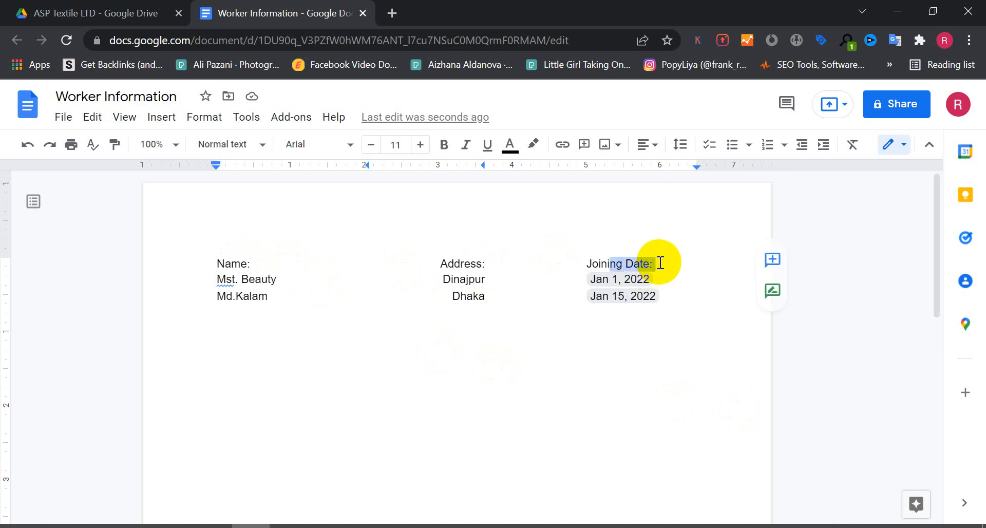
pyautogui.hotkey('shift', 'Left')
pyautogui.hotkey('shift', 'Left')
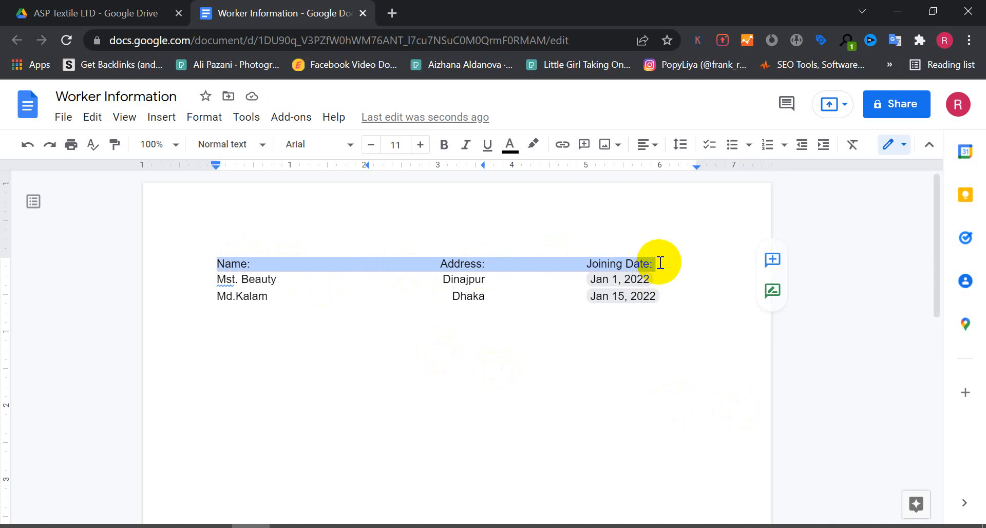
pyautogui.click(698, 292)
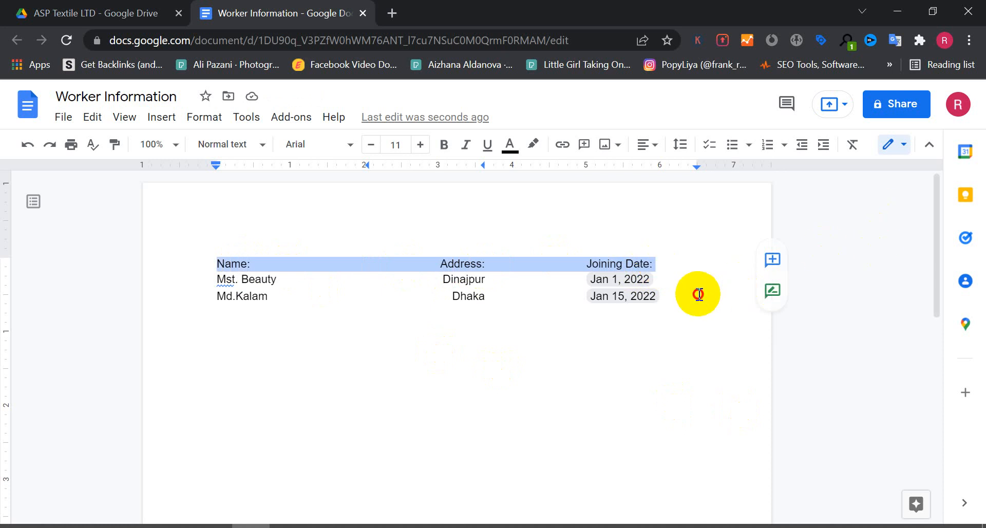
pyautogui.press('Return')
pyautogui.press('Return')
pyautogui.press('Return')
pyautogui.press('Return')
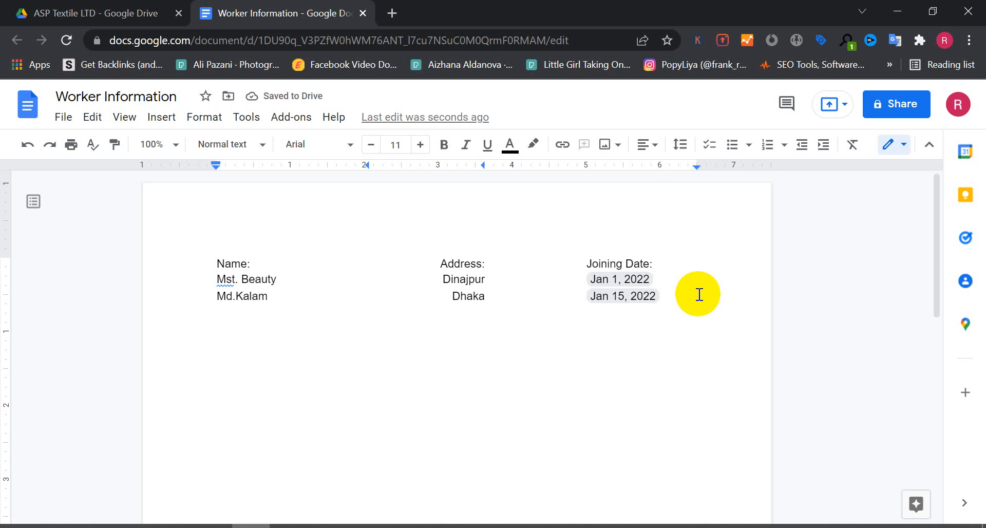
# Extend a selection word by word and line by line across the worker rows, then deselect.
pyautogui.click(692, 295)
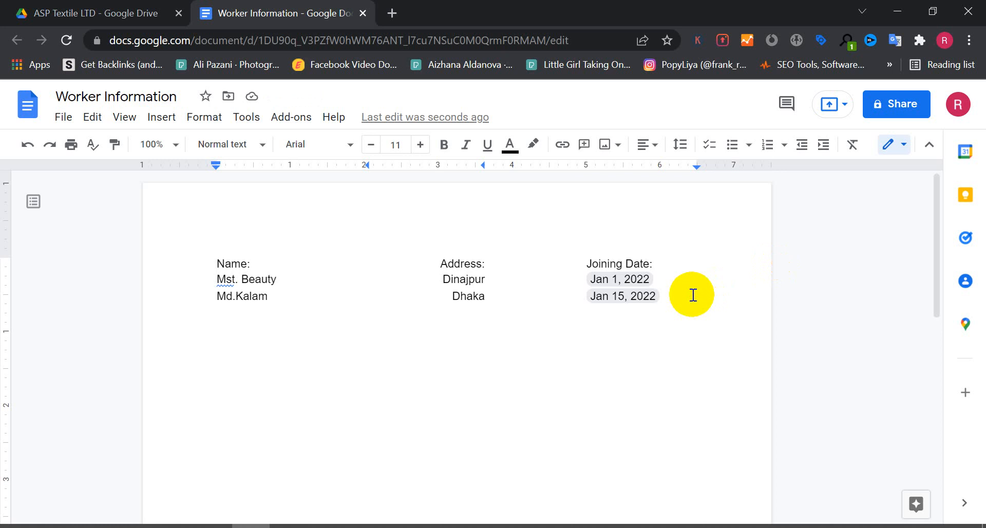
pyautogui.click(668, 267)
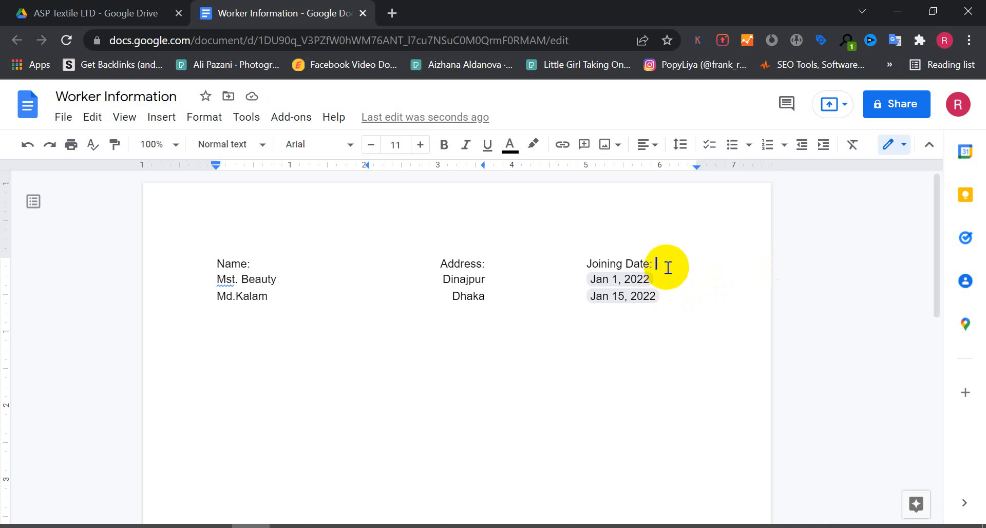
pyautogui.click(674, 299)
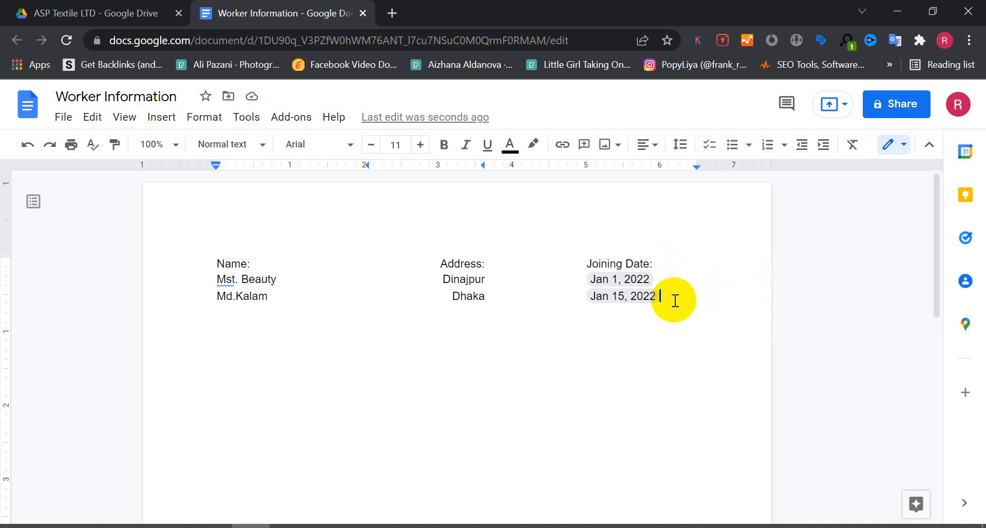
pyautogui.hotkey('ctrl', 'shift', 'Left')
pyautogui.hotkey('ctrl', 'shift', 'Left')
pyautogui.hotkey('ctrl', 'shift', 'Left')
pyautogui.hotkey('ctrl', 'shift', 'Left')
pyautogui.hotkey('ctrl', 'shift', 'Left')
pyautogui.hotkey('ctrl', 'shift', 'Left')
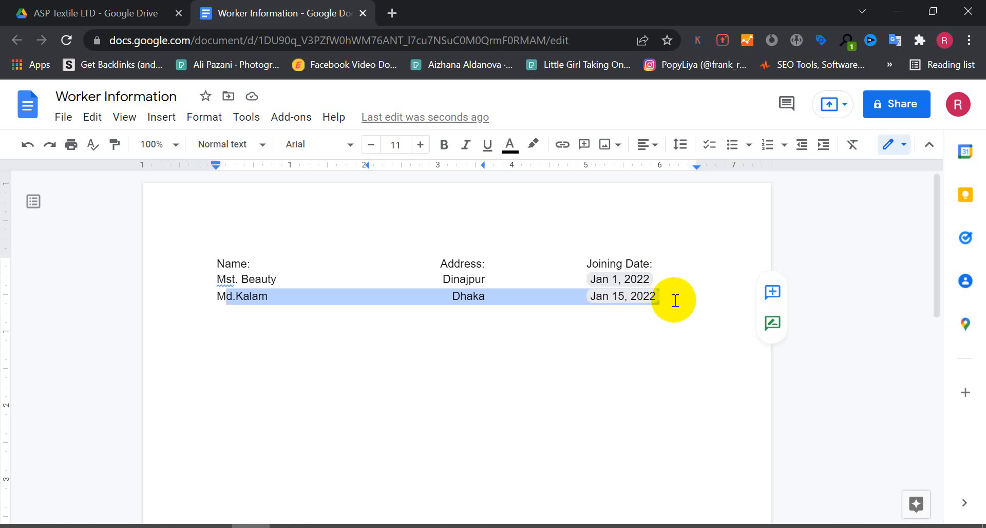
pyautogui.hotkey('shift', 'Up')
pyautogui.hotkey('shift', 'Up')
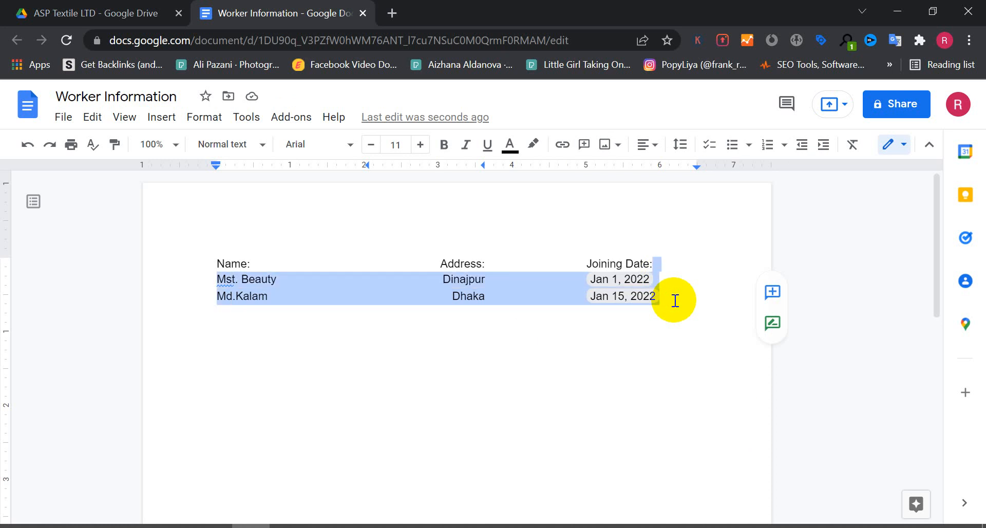
pyautogui.hotkey('shift', 'Down')
pyautogui.hotkey('shift', 'Down')
pyautogui.hotkey('shift', 'Down')
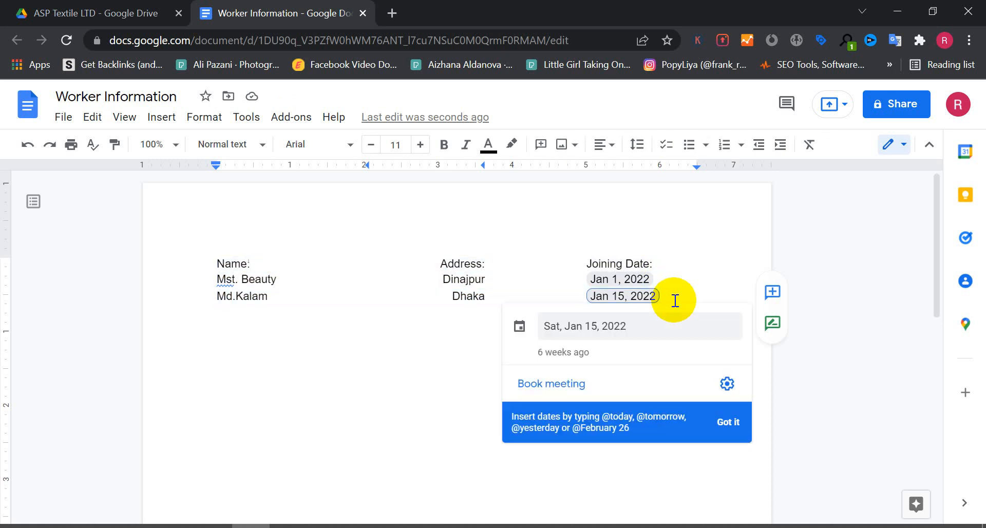
pyautogui.click(676, 300)
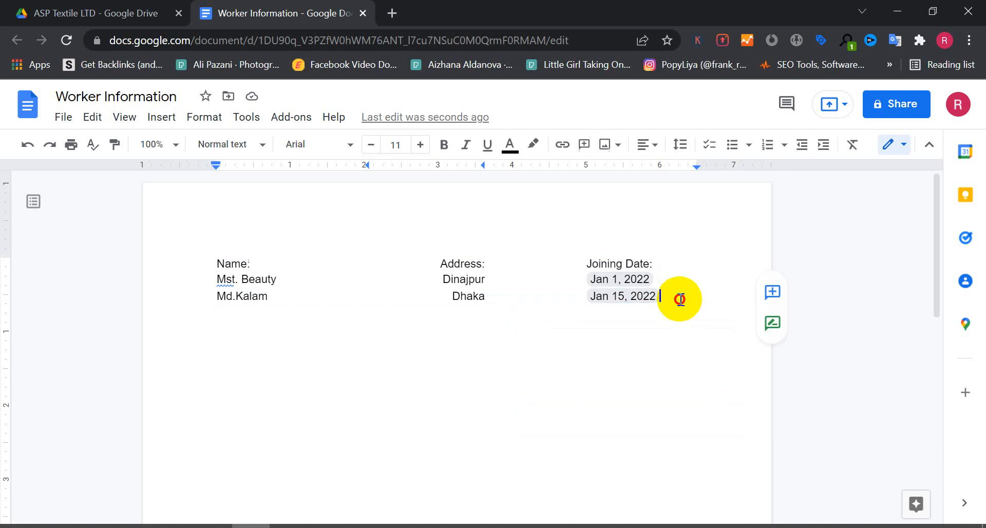
# Add blank lines below the rows and type the note SHIFT + ARROW.
pyautogui.press('Return')
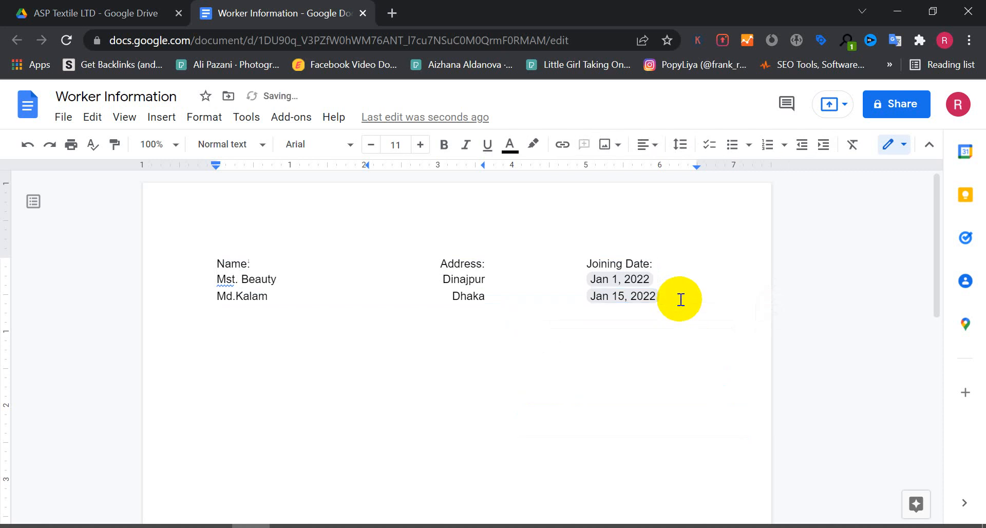
pyautogui.write('Hi')
pyautogui.press('BackSpace')
pyautogui.press('BackSpace')
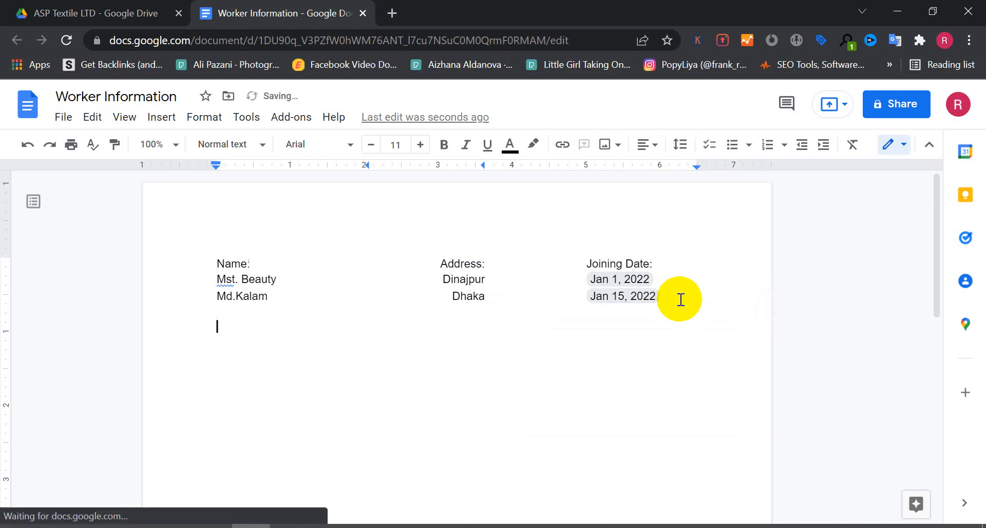
pyautogui.press('Return')
pyautogui.write('SHIFT ')
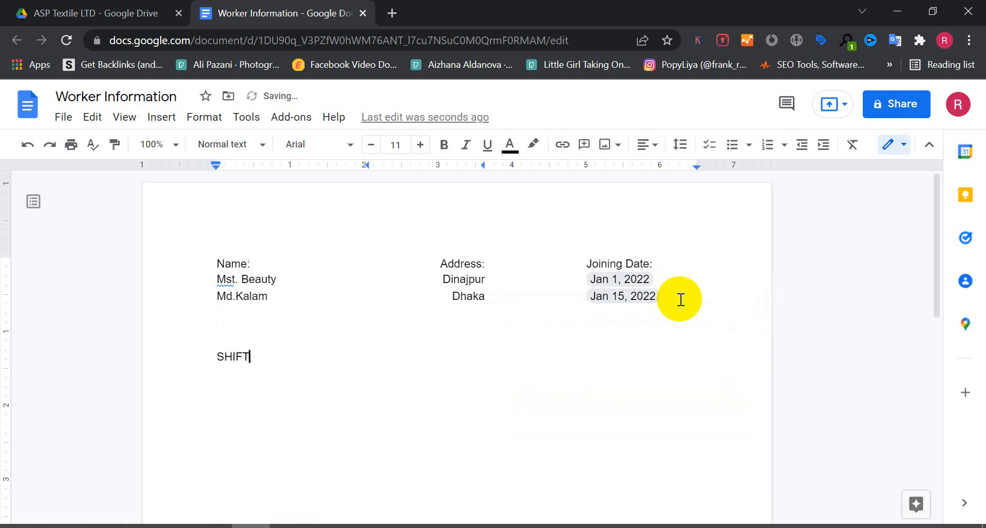
pyautogui.write('+ aRROW')
pyautogui.press('BackSpace')
pyautogui.press('BackSpace')
pyautogui.press('BackSpace')
pyautogui.press('BackSpace')
pyautogui.press('BackSpace')
pyautogui.write('ARROW')
# Select the header row with keyboard selection and set its font size to 18.
pyautogui.doubleClick(691, 268)
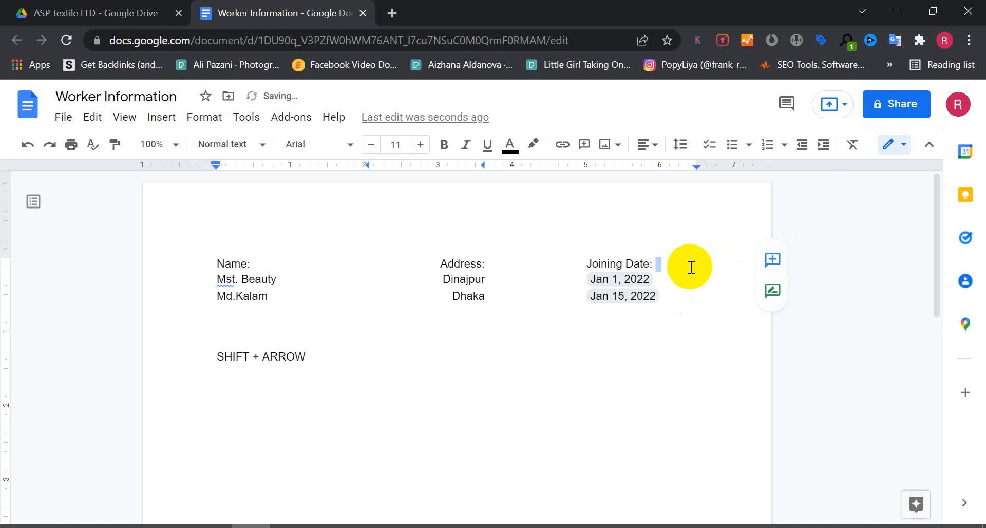
pyautogui.click(691, 268)
pyautogui.hotkey('shift', 'Left')
pyautogui.hotkey('shift', 'Left')
pyautogui.hotkey('shift', 'Left')
pyautogui.hotkey('shift', 'Left')
pyautogui.hotkey('shift', 'Left')
pyautogui.hotkey('shift', 'Left')
pyautogui.hotkey('shift', 'Left')
pyautogui.hotkey('shift', 'Left')
pyautogui.hotkey('shift', 'Left')
pyautogui.hotkey('shift', 'Left')
pyautogui.hotkey('shift', 'Left')
pyautogui.hotkey('shift', 'Left')
pyautogui.hotkey('shift', 'Left')
pyautogui.hotkey('shift', 'Left')
pyautogui.hotkey('shift', 'Left')
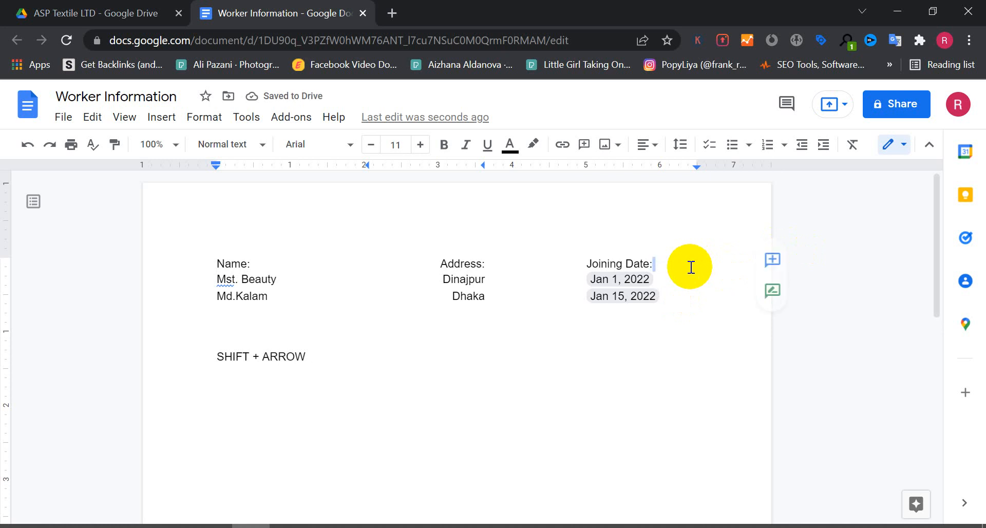
pyautogui.hotkey('shift', 'Left')
pyautogui.hotkey('shift', 'Left')
pyautogui.hotkey('shift', 'Left')
pyautogui.hotkey('shift', 'Left')
pyautogui.hotkey('shift', 'Left')
pyautogui.hotkey('shift', 'Left')
pyautogui.hotkey('shift', 'Left')
pyautogui.hotkey('shift', 'Left')
pyautogui.hotkey('shift', 'Left')
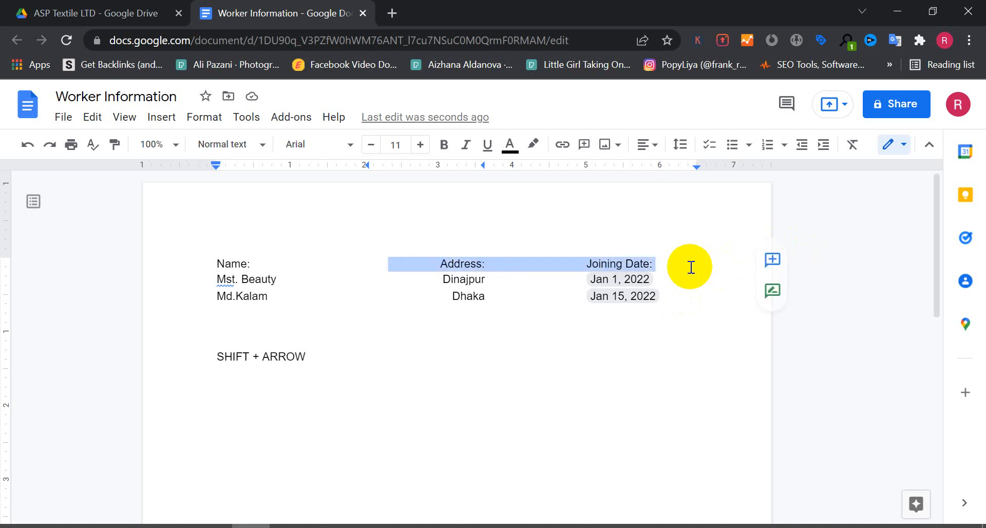
pyautogui.hotkey('shift', 'Left')
pyautogui.hotkey('shift', 'Left')
pyautogui.hotkey('shift', 'Left')
pyautogui.hotkey('shift', 'Left')
pyautogui.hotkey('shift', 'Left')
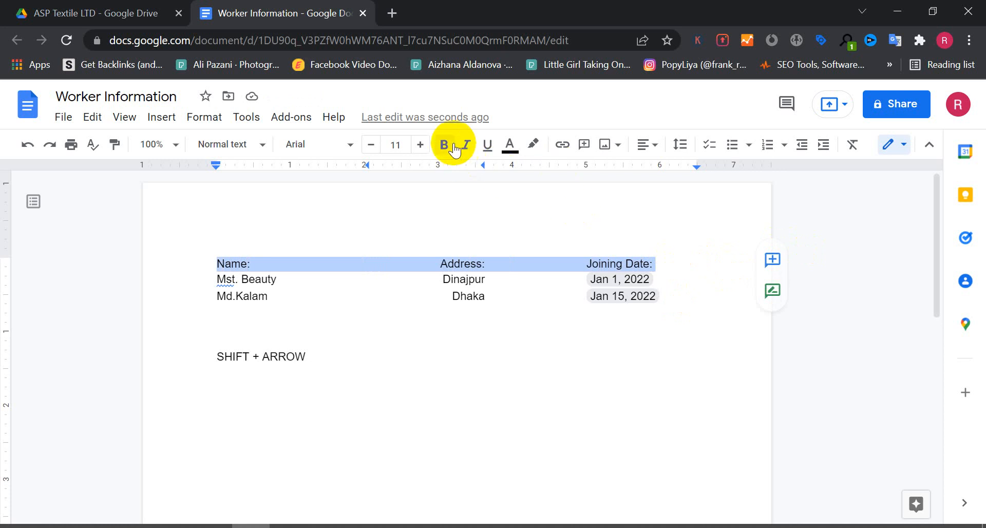
pyautogui.click(393, 144)
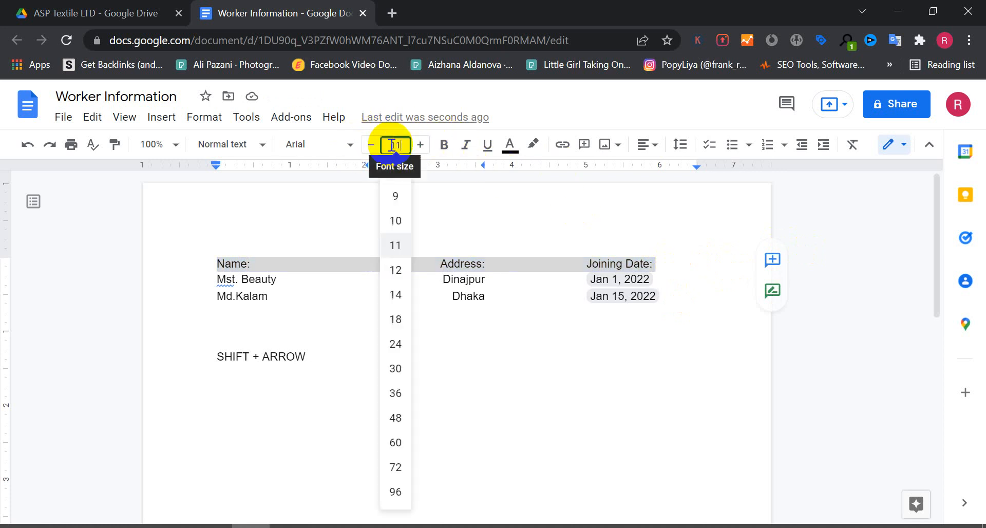
pyautogui.click(398, 329)
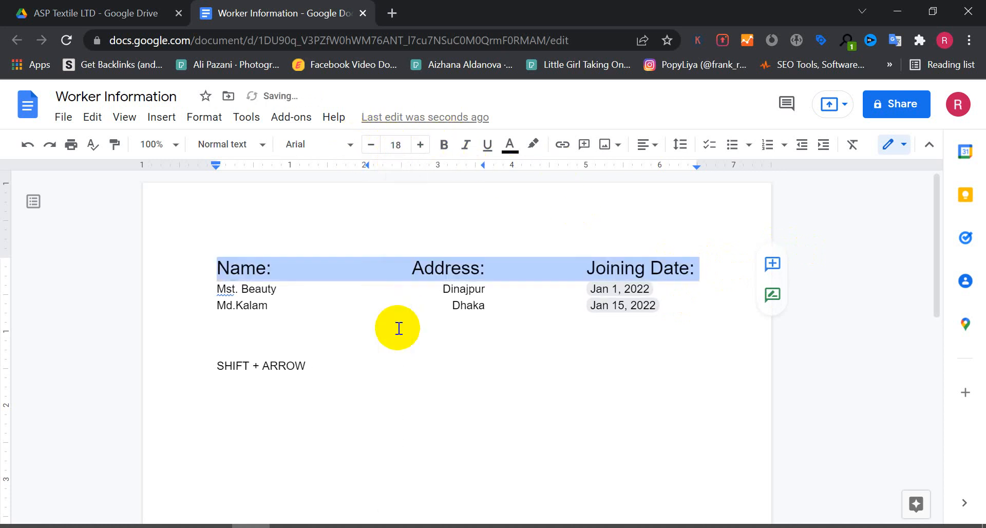
# Set the header row's font size to 16 and make it bold and italic.
pyautogui.click(419, 145)
pyautogui.click(371, 145)
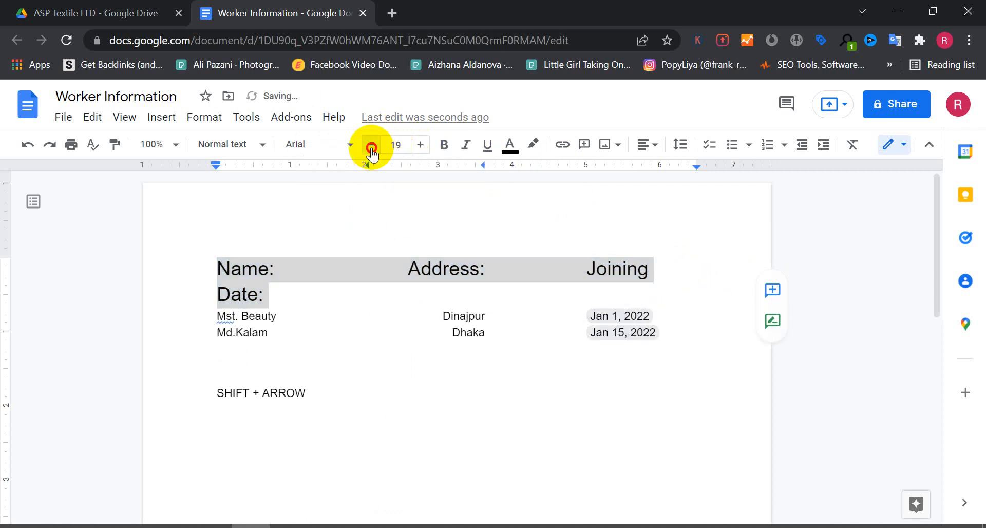
pyautogui.click(371, 145)
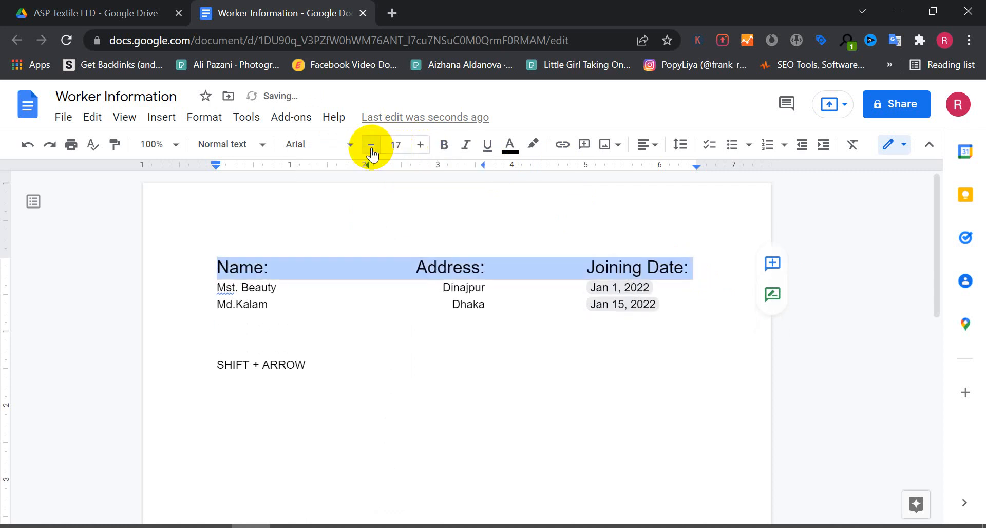
pyautogui.click(371, 145)
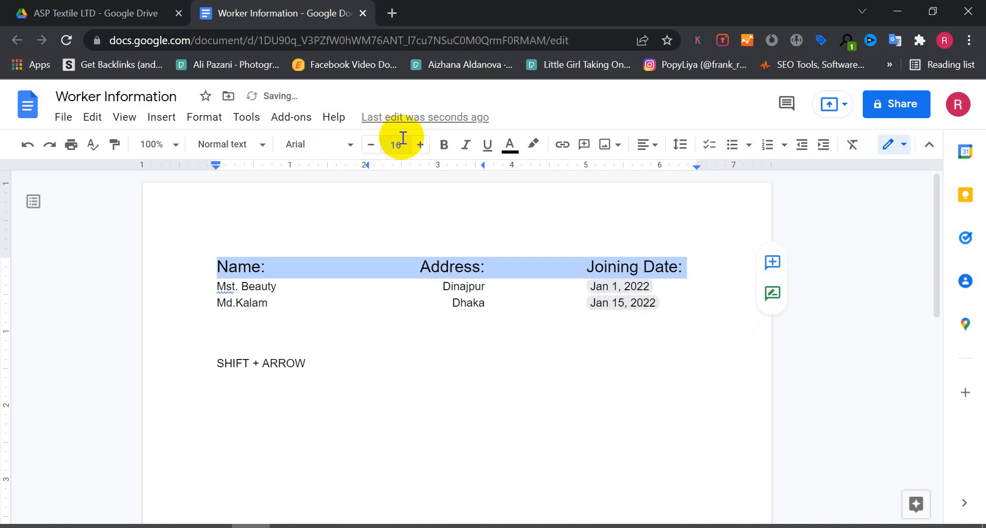
pyautogui.click(444, 151)
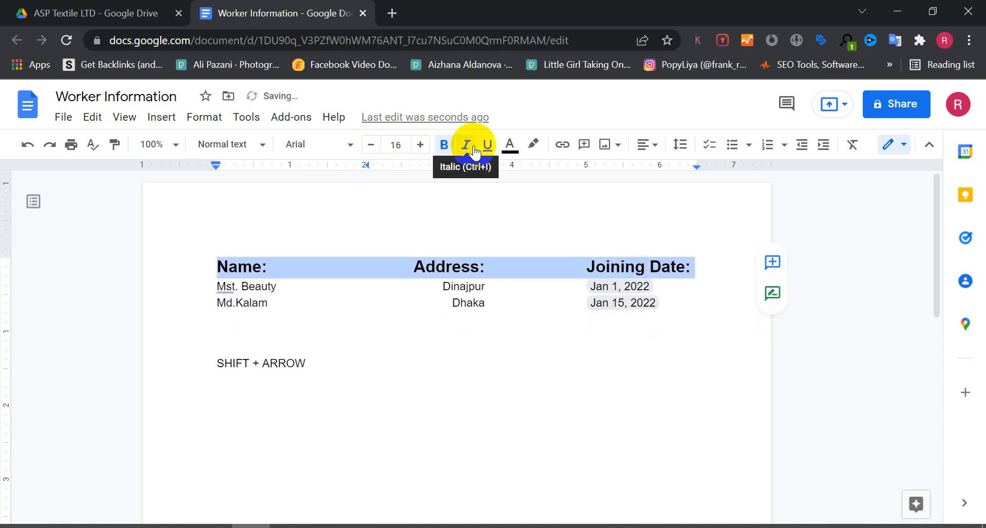
pyautogui.click(467, 146)
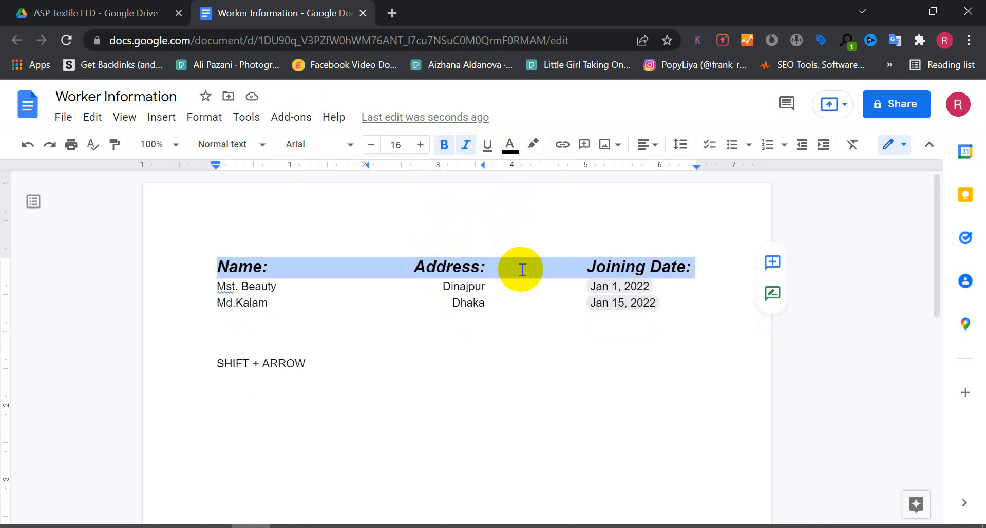
# Color the header row's text red.
pyautogui.click(928, 148)
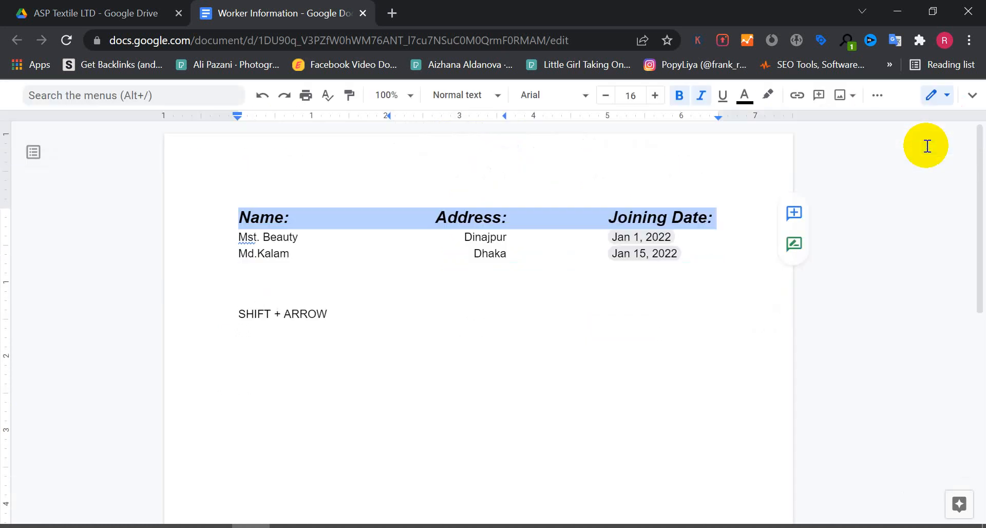
pyautogui.click(971, 98)
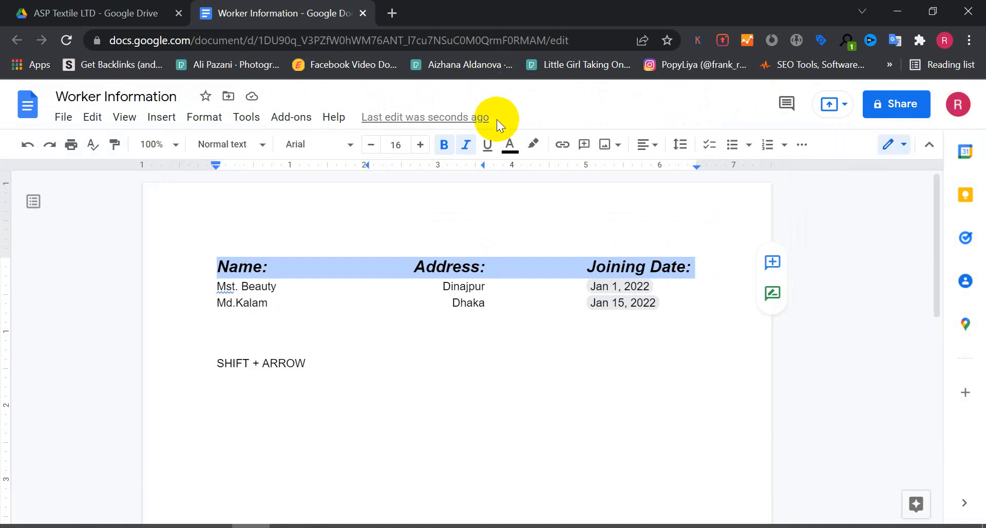
pyautogui.click(512, 148)
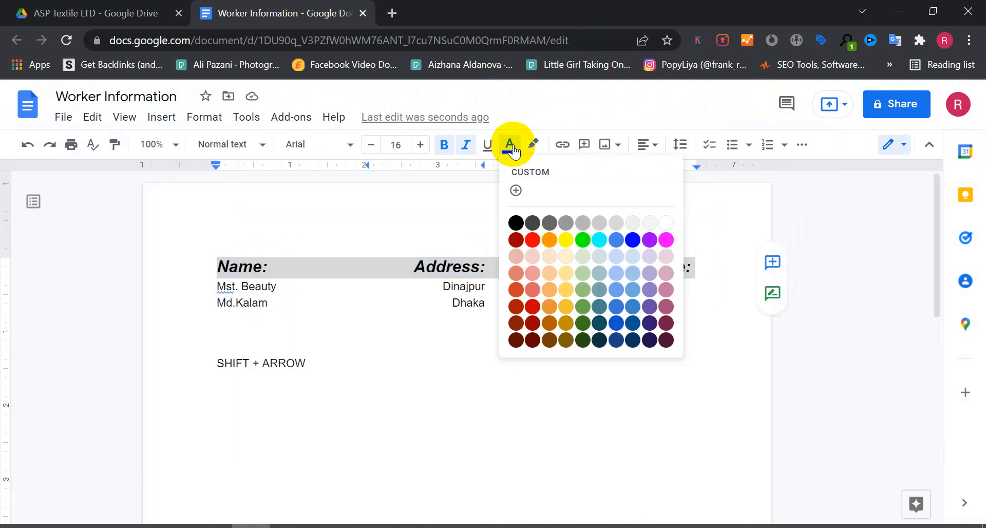
pyautogui.click(534, 239)
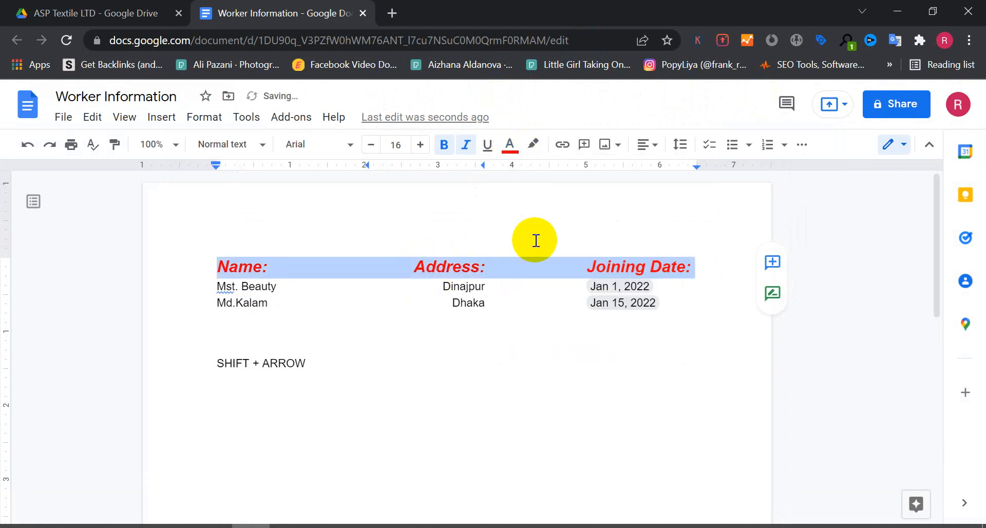
pyautogui.click(525, 264)
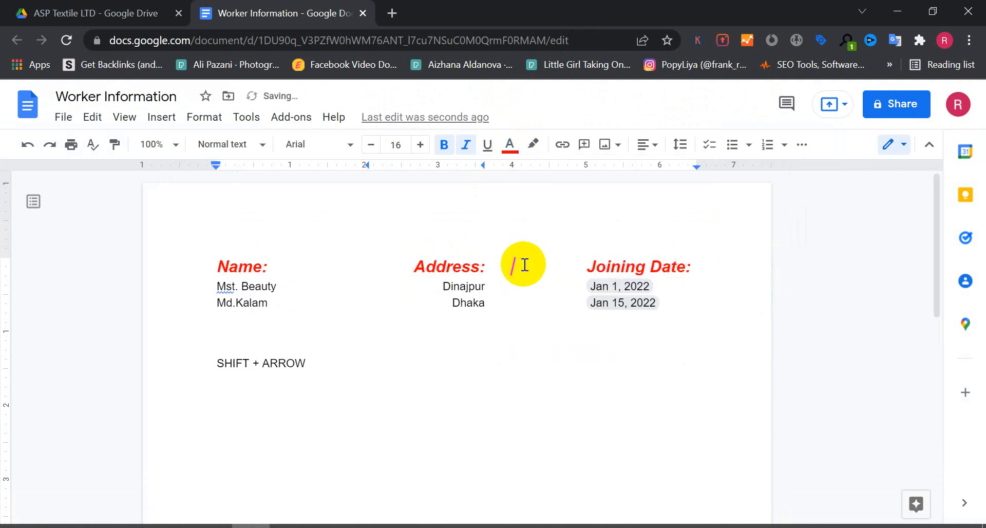
pyautogui.tripleClick(478, 267)
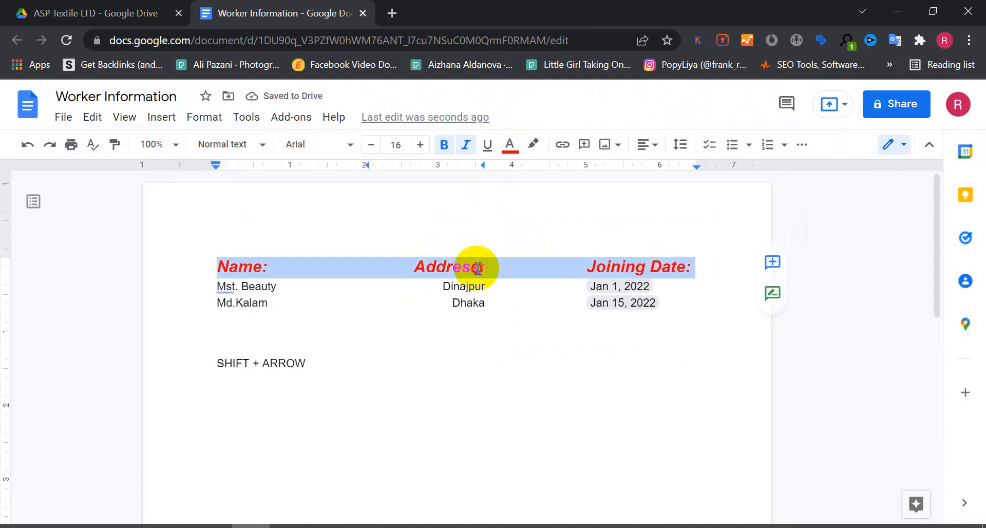
pyautogui.click(478, 267)
pyautogui.hotkey('shift', 'Right')
pyautogui.click(534, 149)
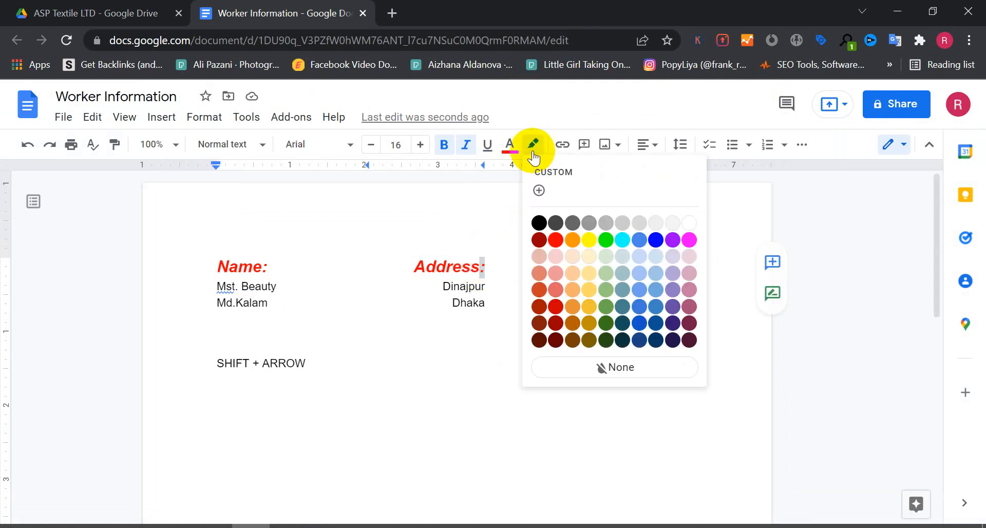
pyautogui.tripleClick(467, 269)
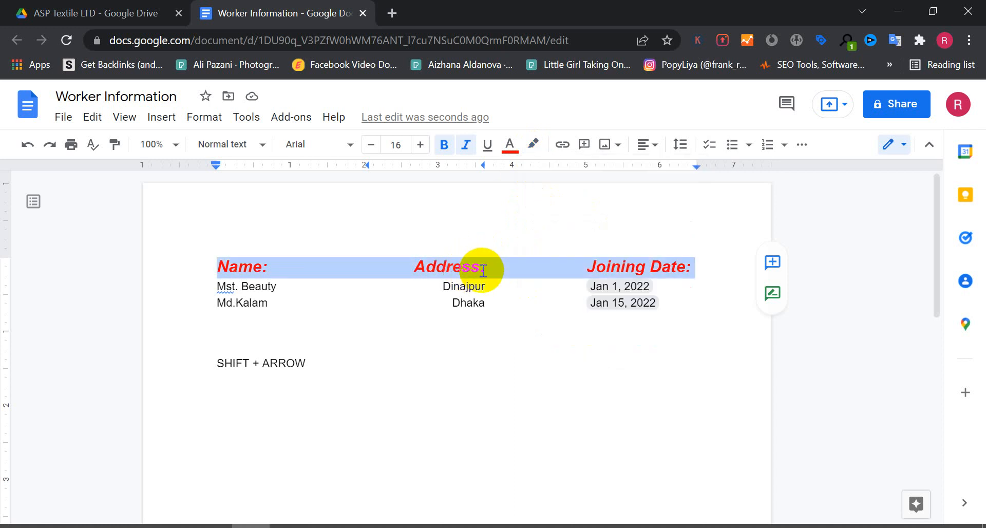
pyautogui.click(480, 268)
# Highlight the second worker row in green.
pyautogui.tripleClick(471, 308)
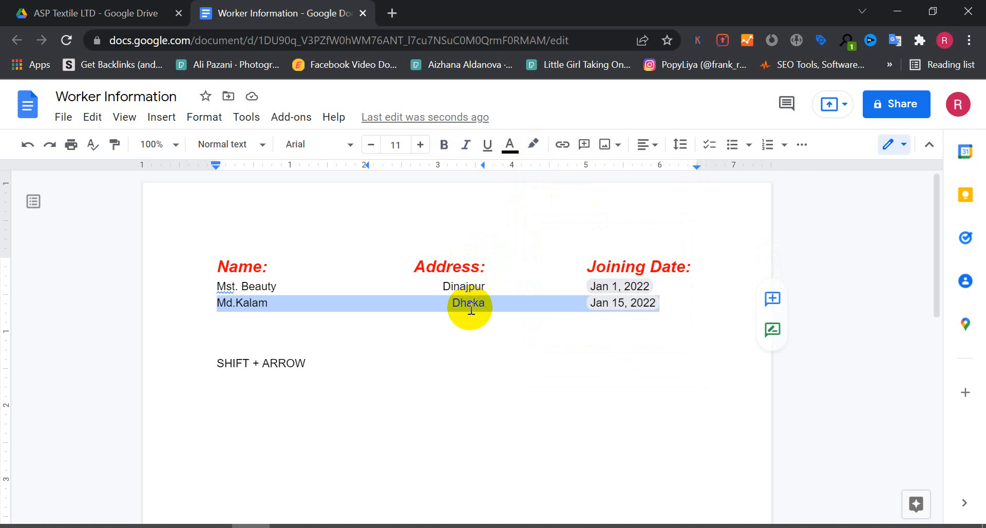
pyautogui.click(534, 145)
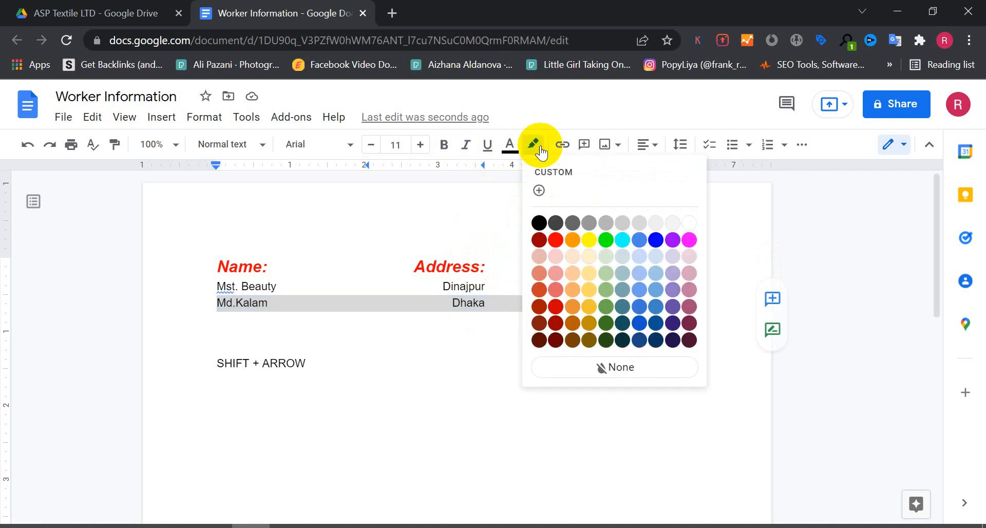
pyautogui.click(606, 240)
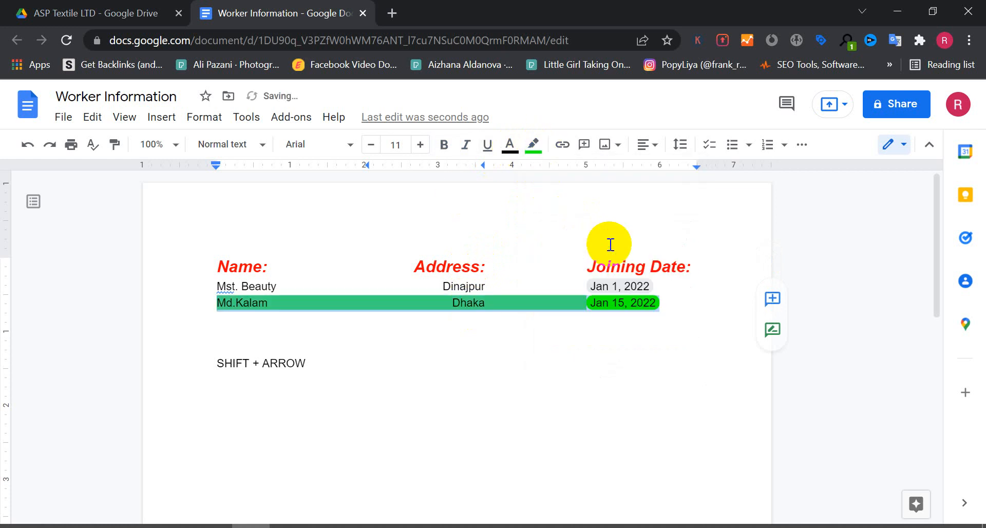
pyautogui.click(592, 288)
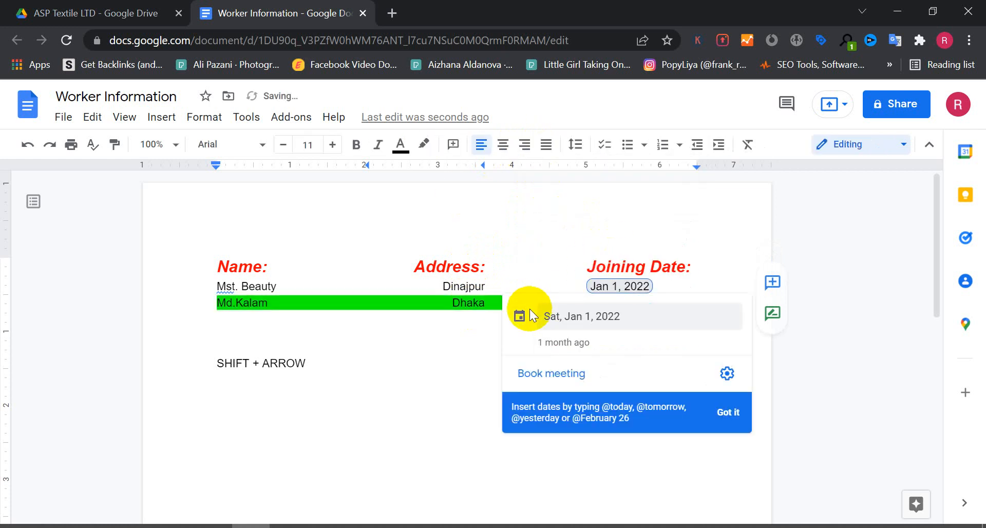
pyautogui.click(417, 325)
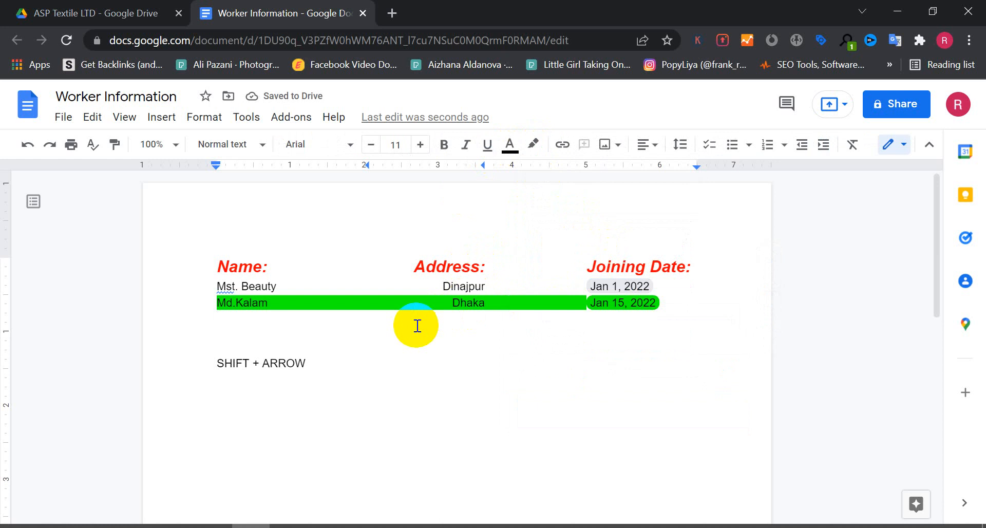
pyautogui.tripleClick(481, 266)
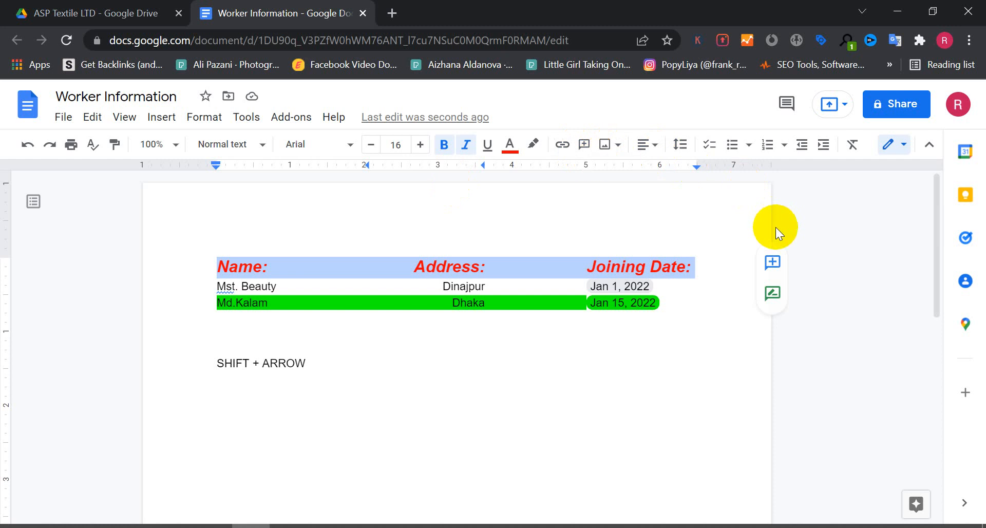
pyautogui.click(904, 146)
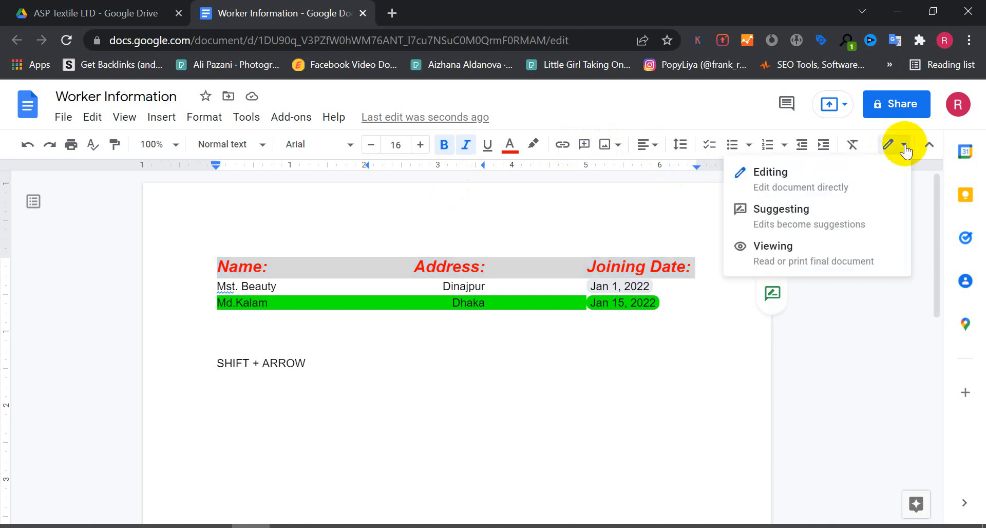
pyautogui.click(905, 148)
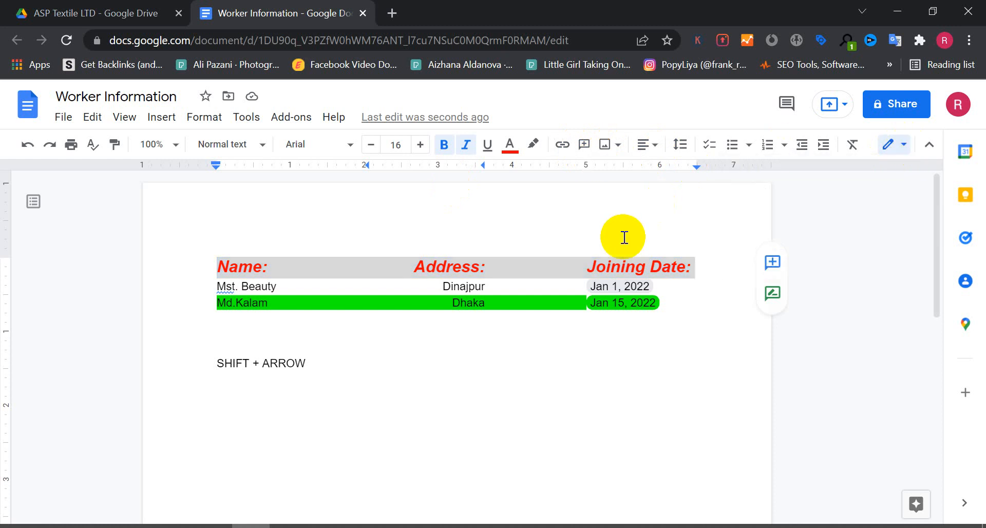
pyautogui.click(329, 291)
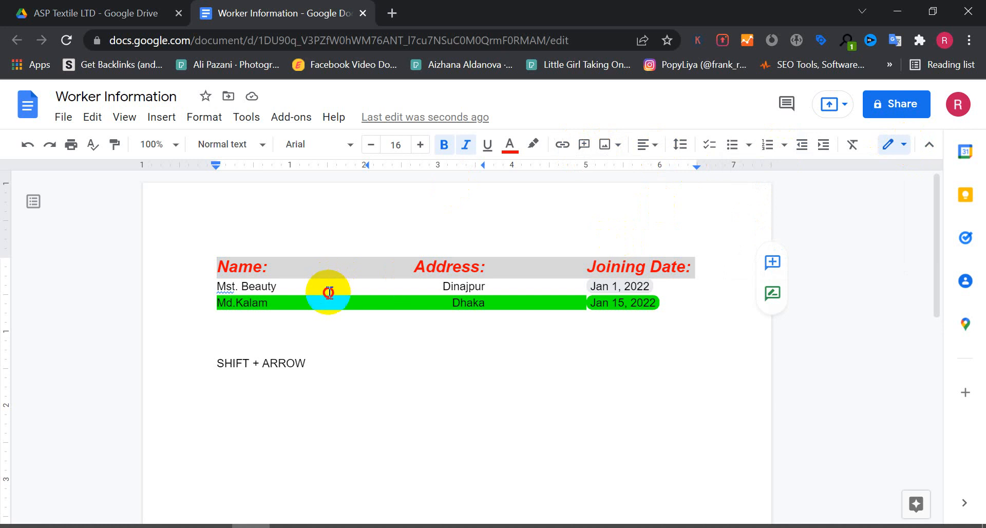
pyautogui.click(208, 118)
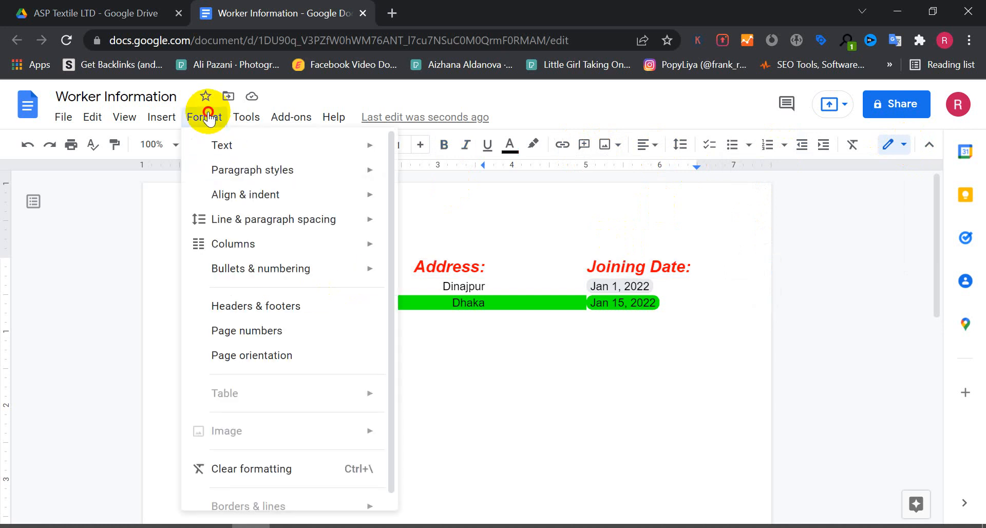
pyautogui.click(208, 118)
pyautogui.click(208, 118)
pyautogui.click(247, 117)
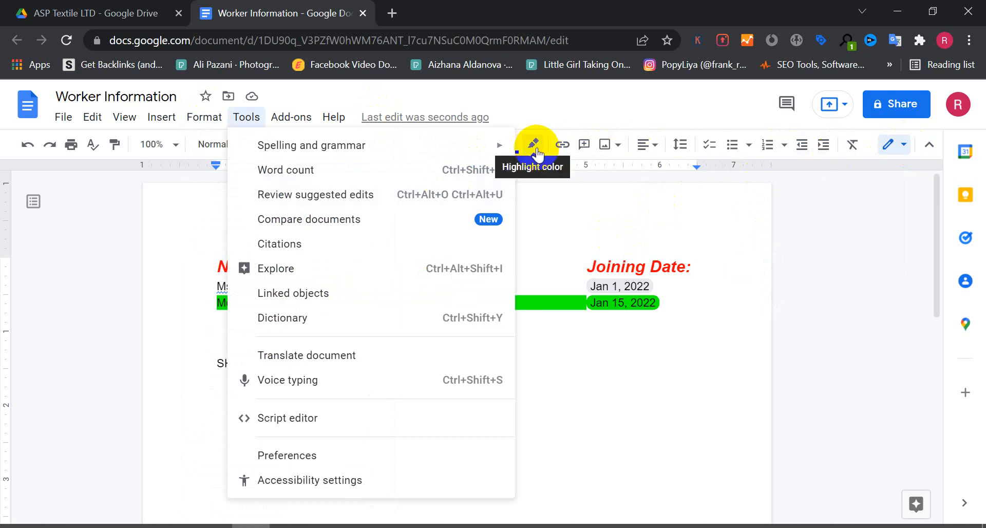
pyautogui.click(606, 251)
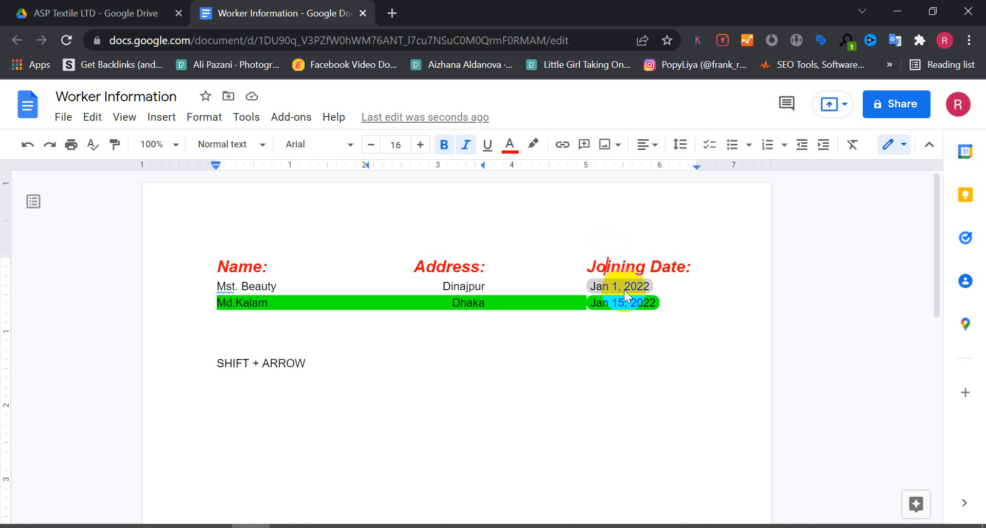
# Give the whole header row a blue highlight color.
pyautogui.tripleClick(611, 267)
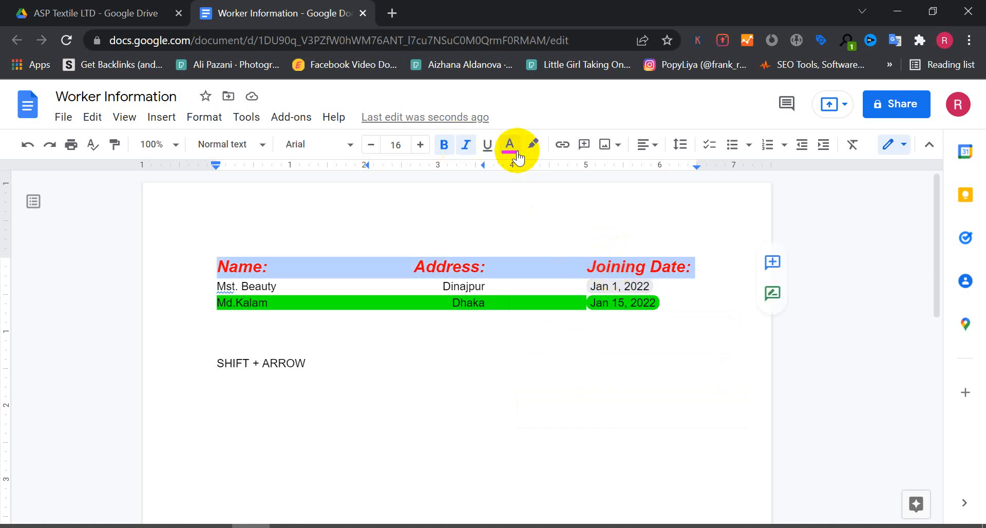
pyautogui.click(533, 145)
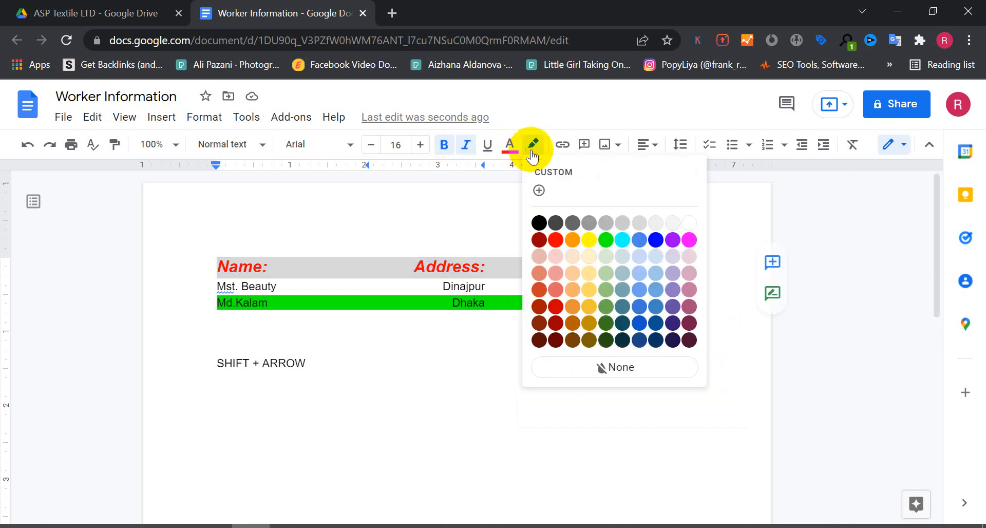
pyautogui.click(588, 305)
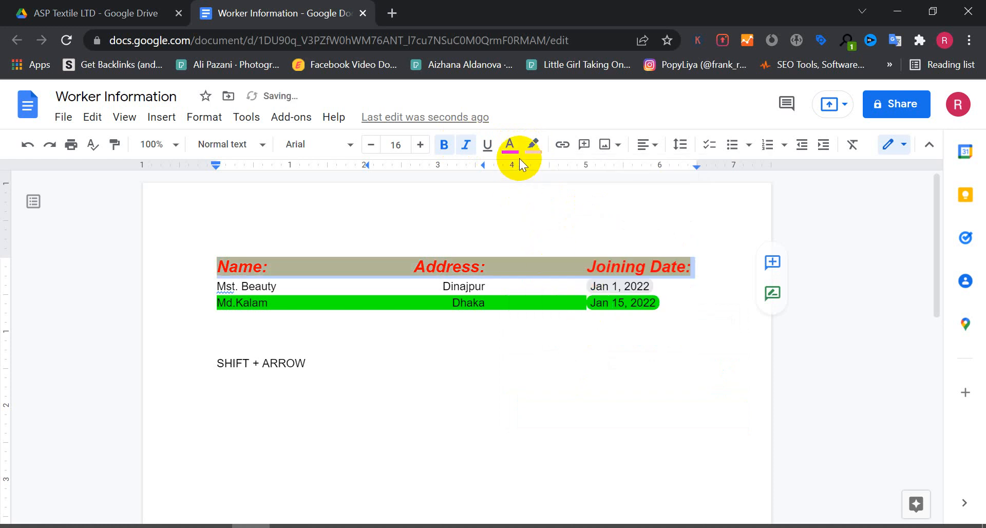
pyautogui.click(533, 144)
pyautogui.click(643, 323)
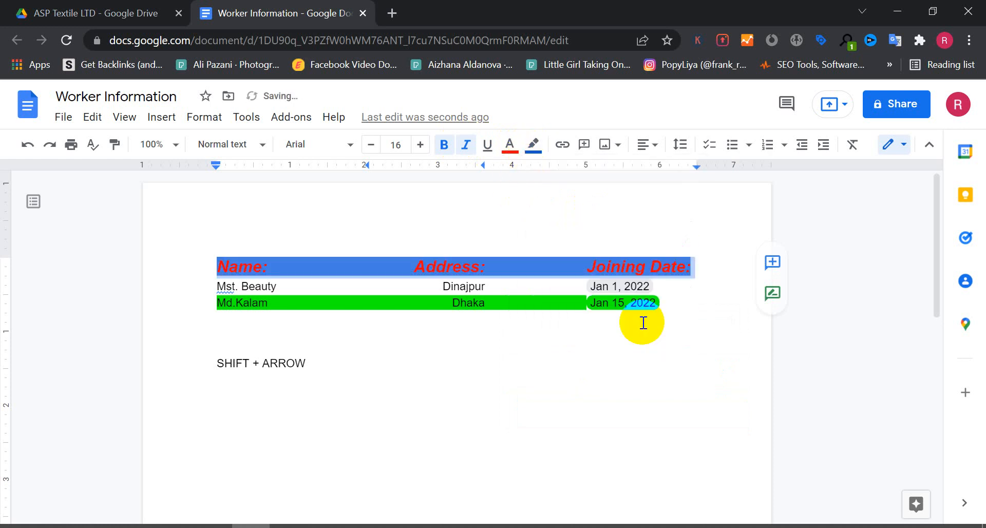
# Change the header row's text color to white.
pyautogui.click(510, 145)
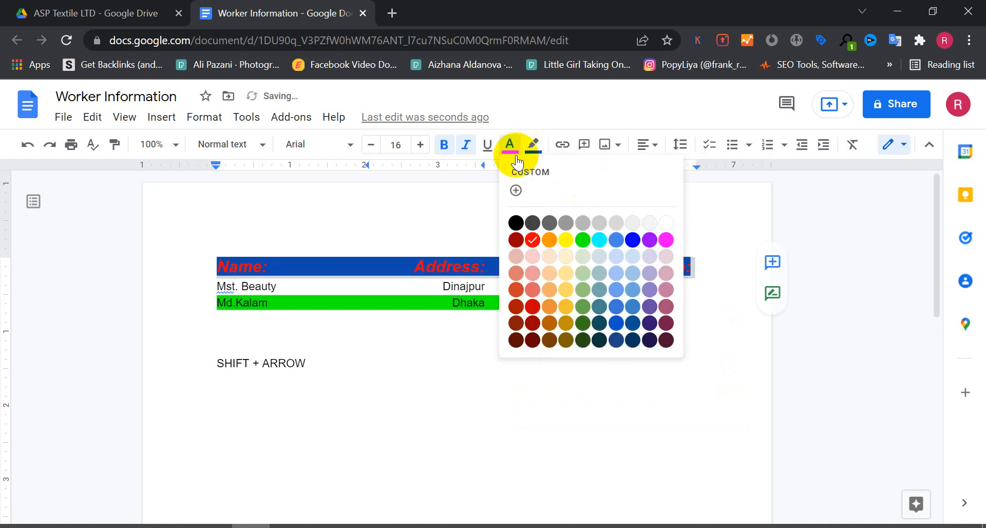
pyautogui.click(666, 221)
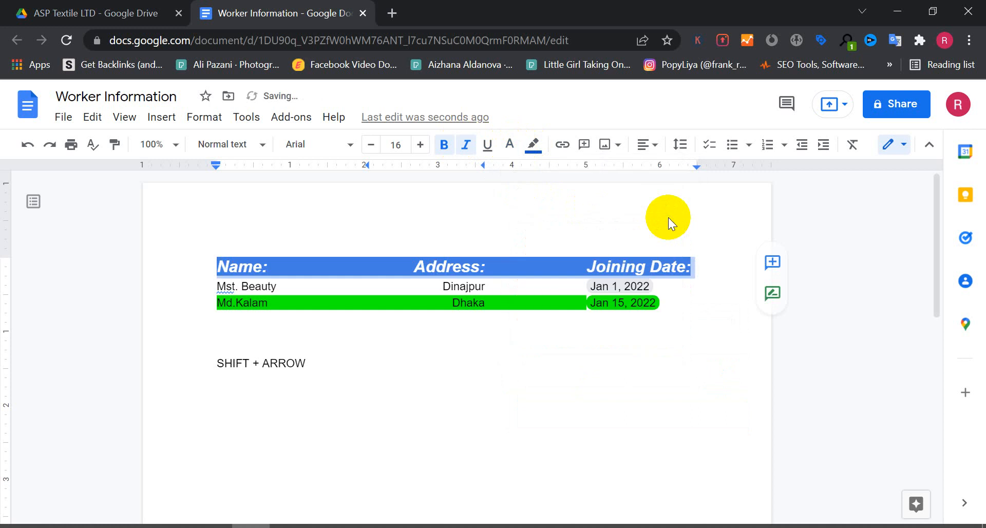
pyautogui.click(679, 299)
# Remove the highlight color from the second worker row.
pyautogui.click(533, 300)
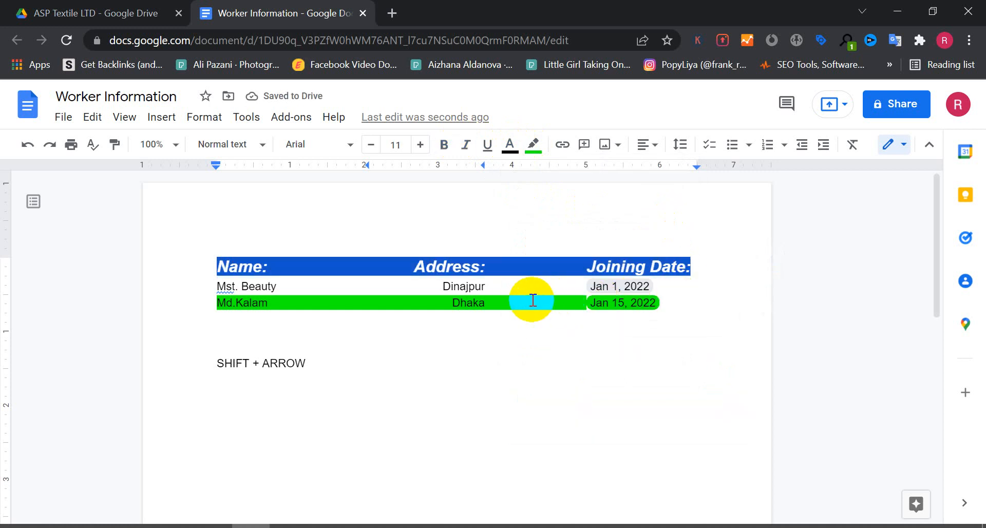
pyautogui.tripleClick(529, 302)
pyautogui.click(533, 144)
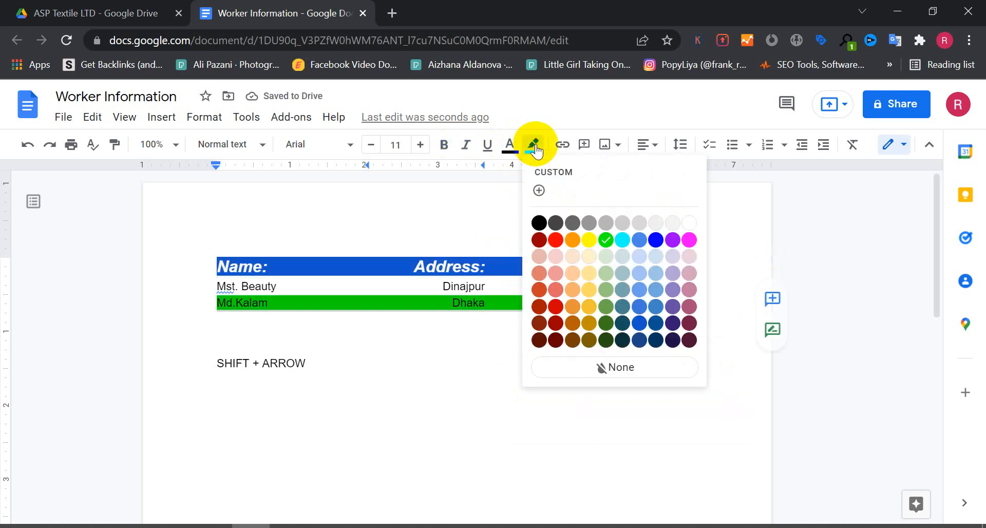
pyautogui.click(610, 368)
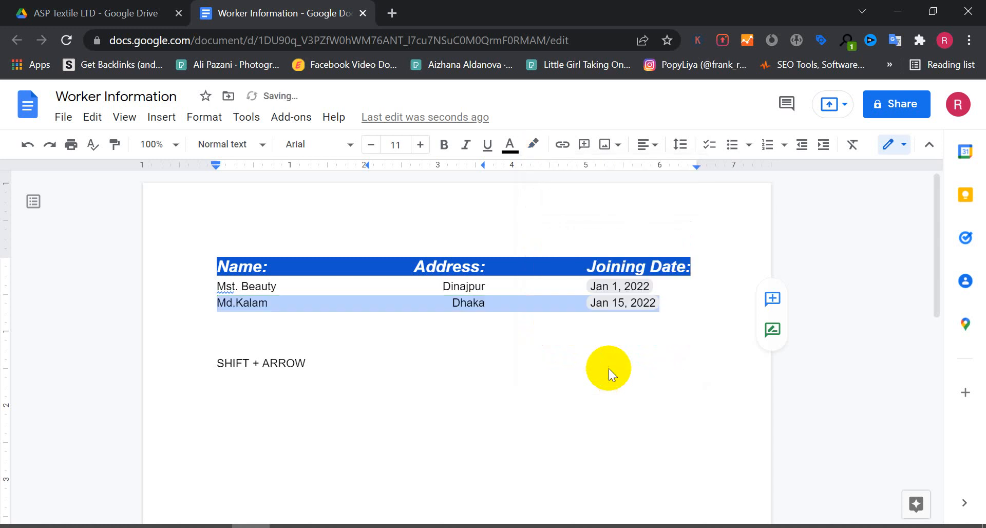
pyautogui.click(686, 310)
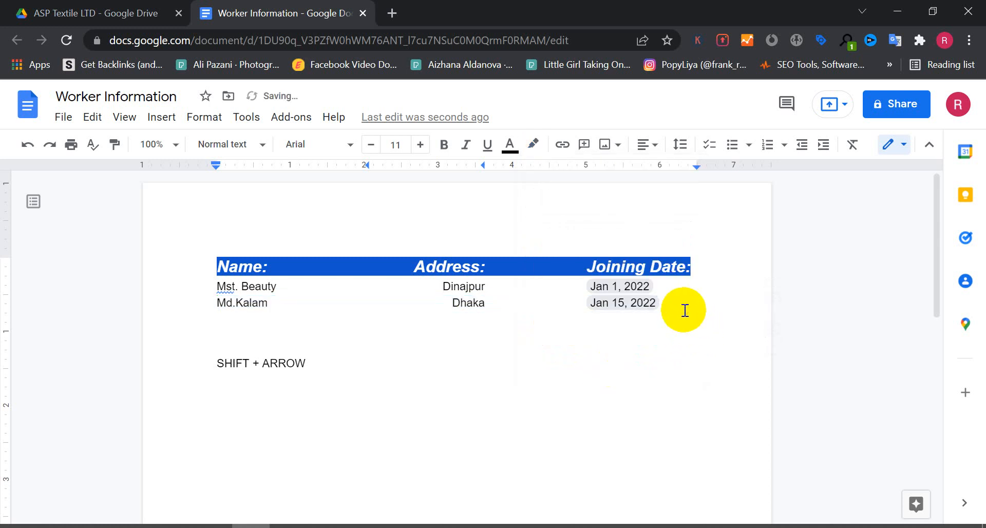
# Insert a blank line above the SHIFT + ARROW line and close the document's tab.
pyautogui.press('Return')
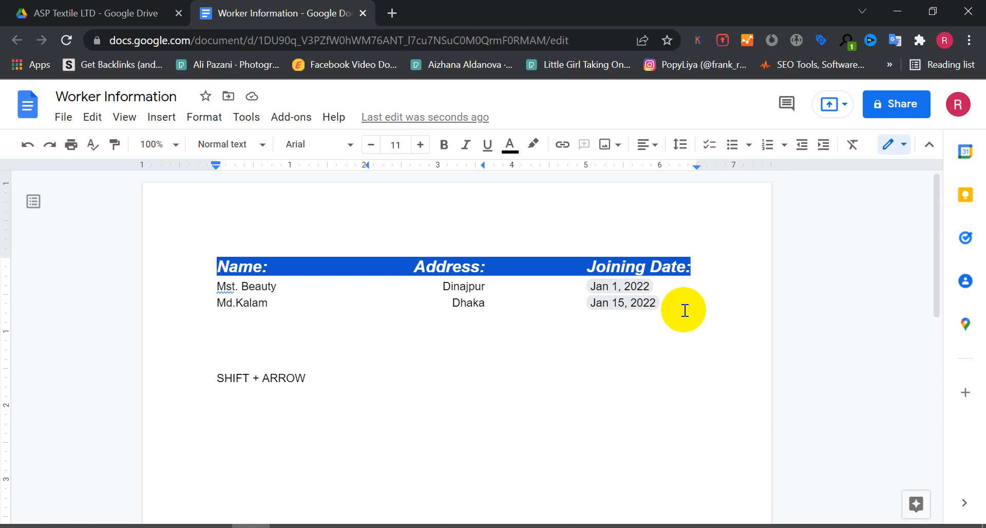
pyautogui.click(363, 13)
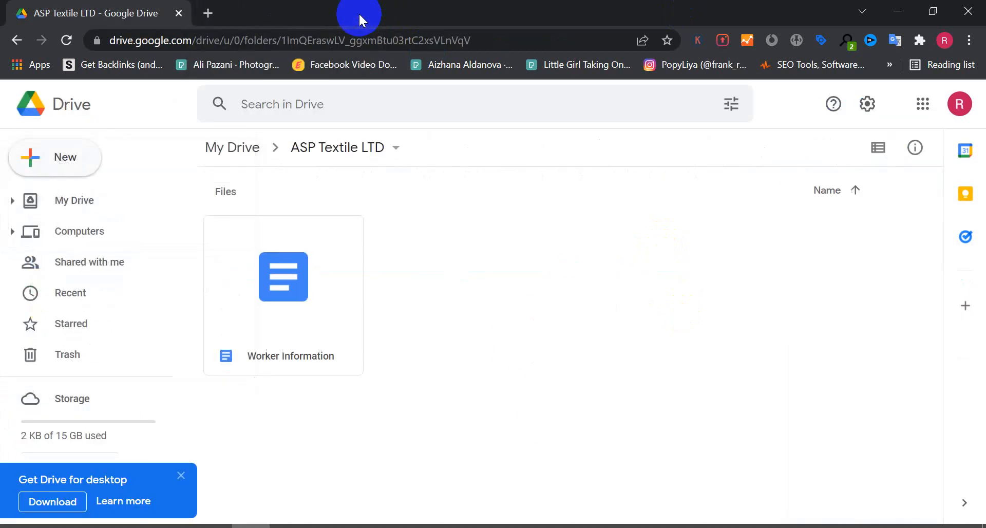
# Reopen the Worker Information document from the ASP Textile LTD folder in My Drive.
pyautogui.click(79, 204)
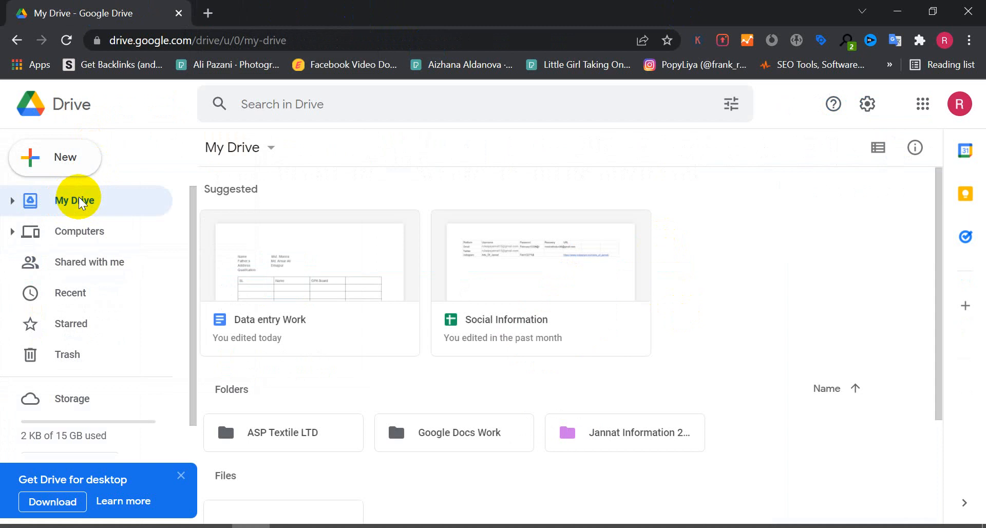
pyautogui.scroll(-3, 360, 404)
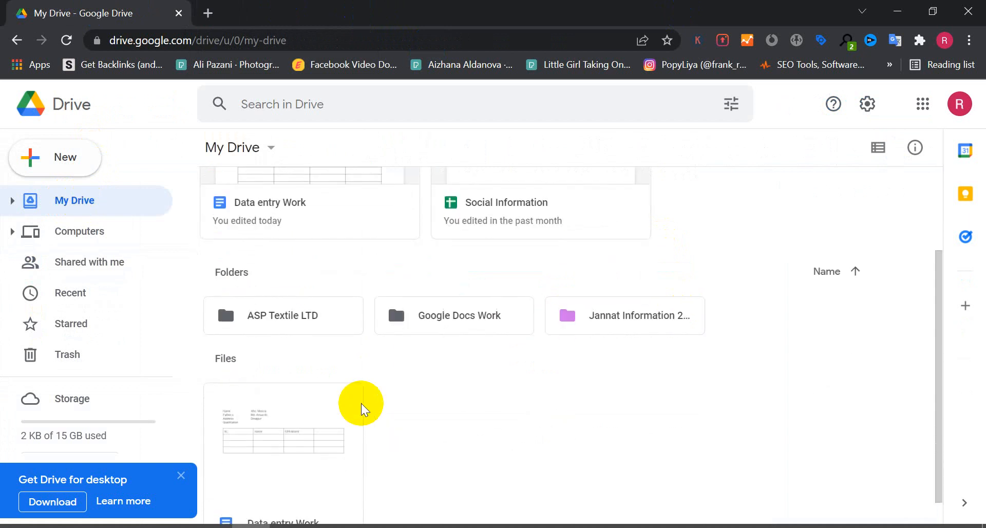
pyautogui.doubleClick(270, 318)
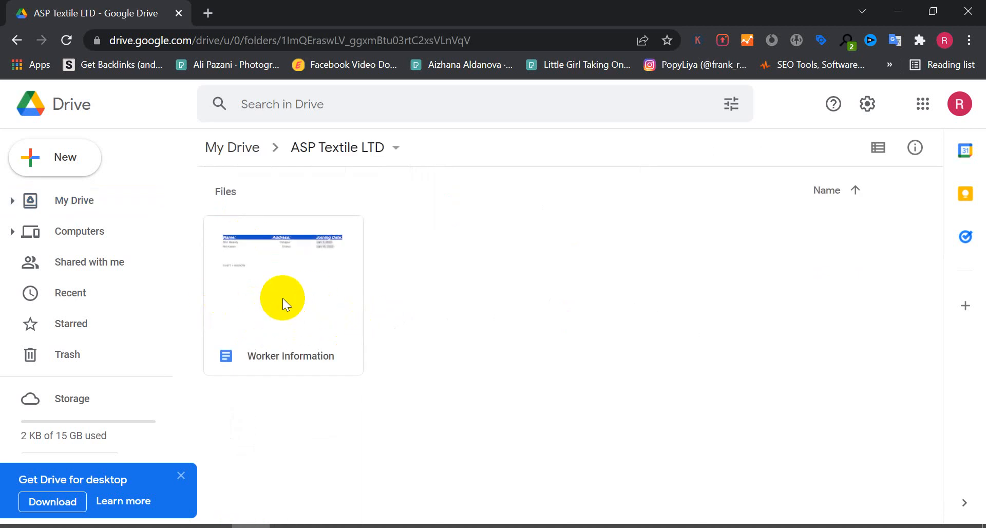
pyautogui.click(282, 298)
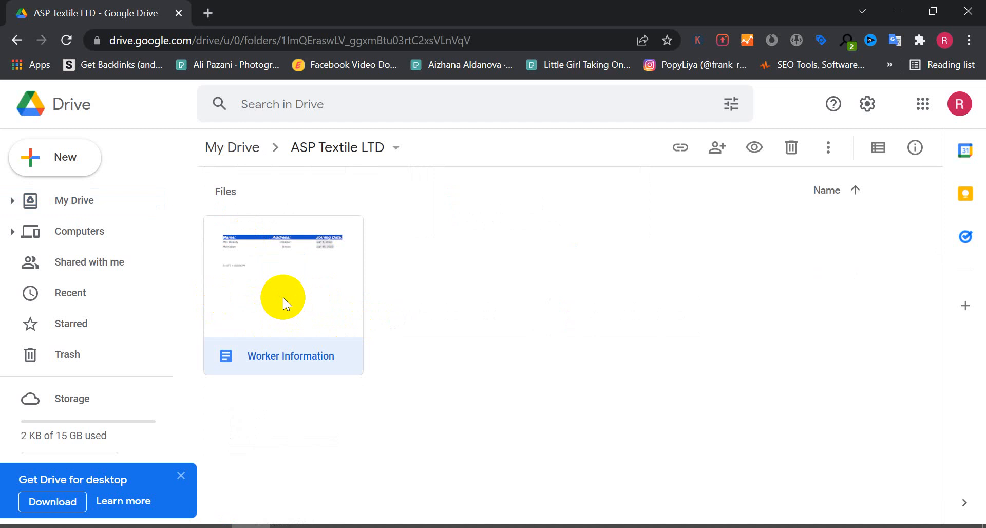
pyautogui.doubleClick(282, 298)
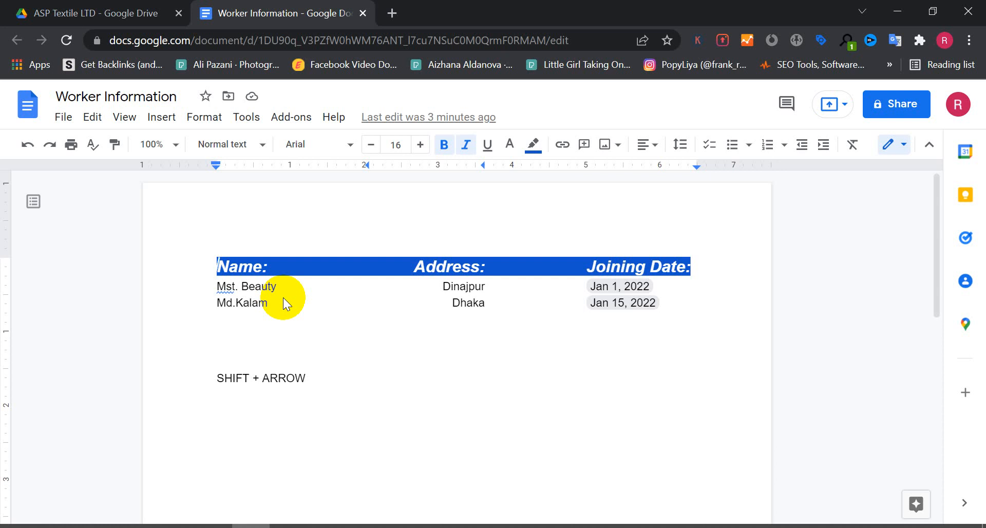
# Type the sample text 'Fsd dfasd sd dtytry ty tt' on the blank line above SHIFT + ARROW.
pyautogui.click(282, 352)
pyautogui.write('fsd')
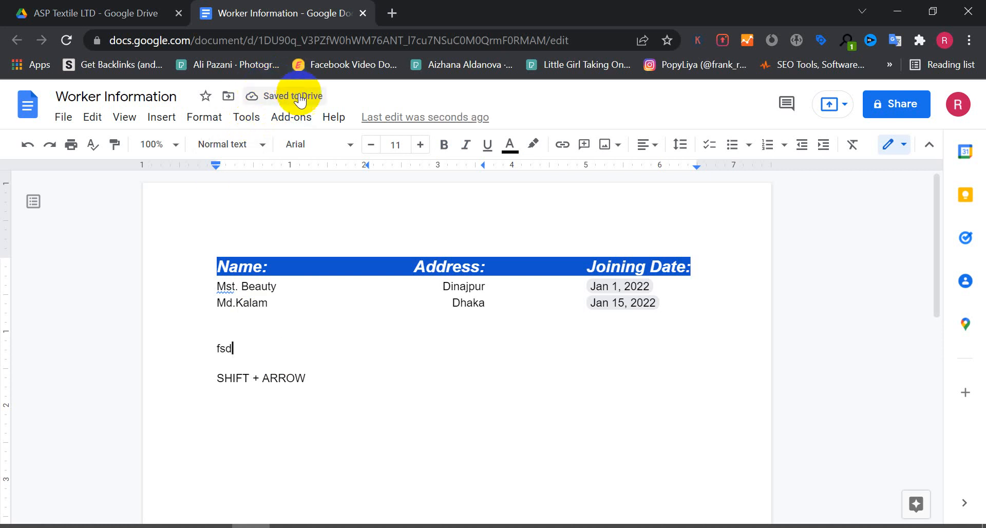
pyautogui.write(' dfasdfsd dtytry ')
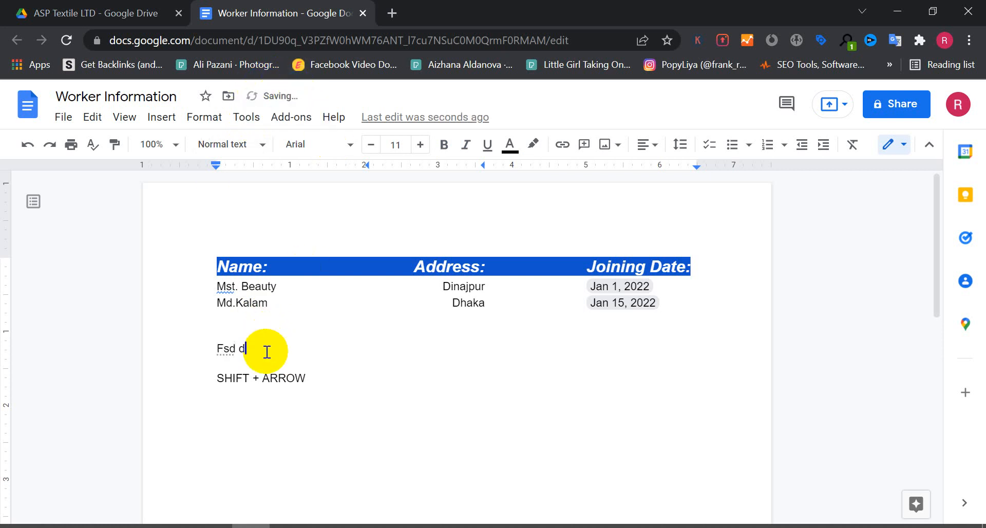
pyautogui.write('ty tt')
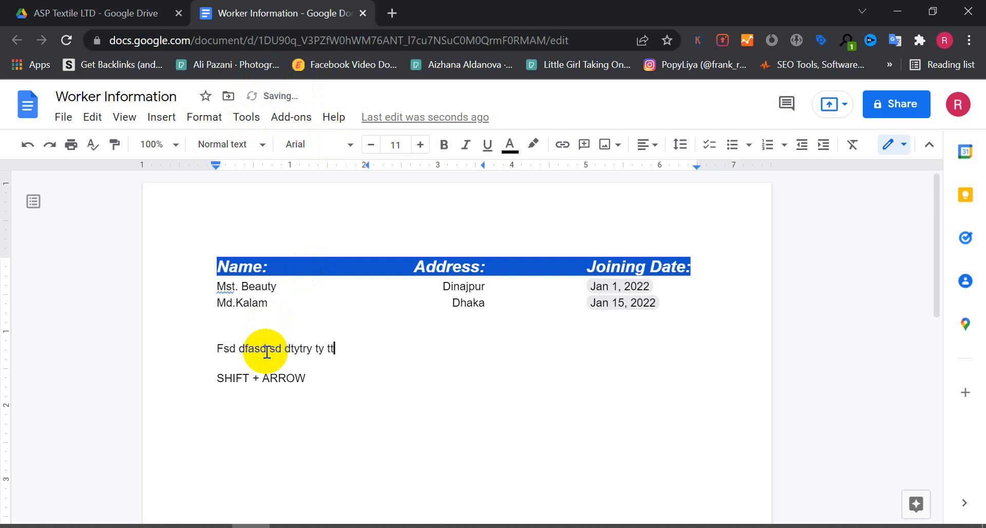
pyautogui.click(363, 13)
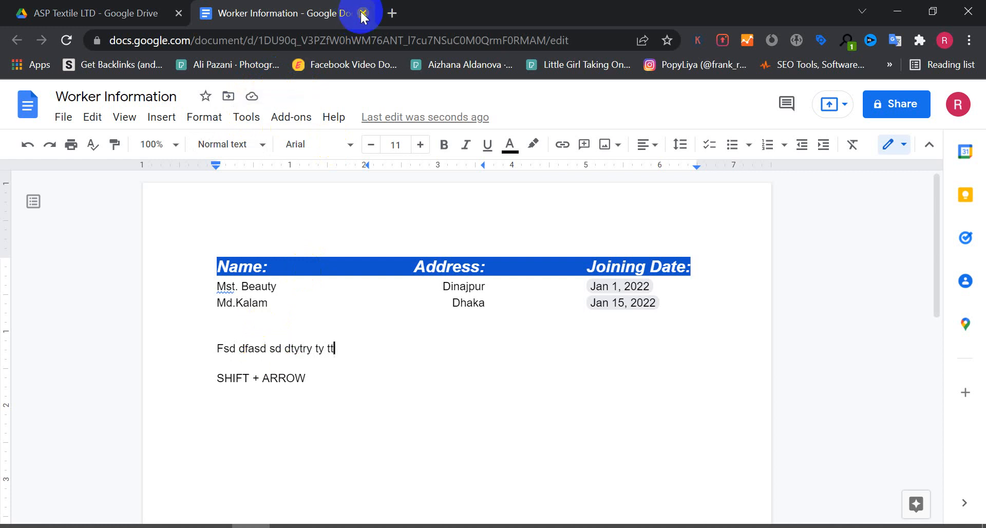
pyautogui.doubleClick(271, 291)
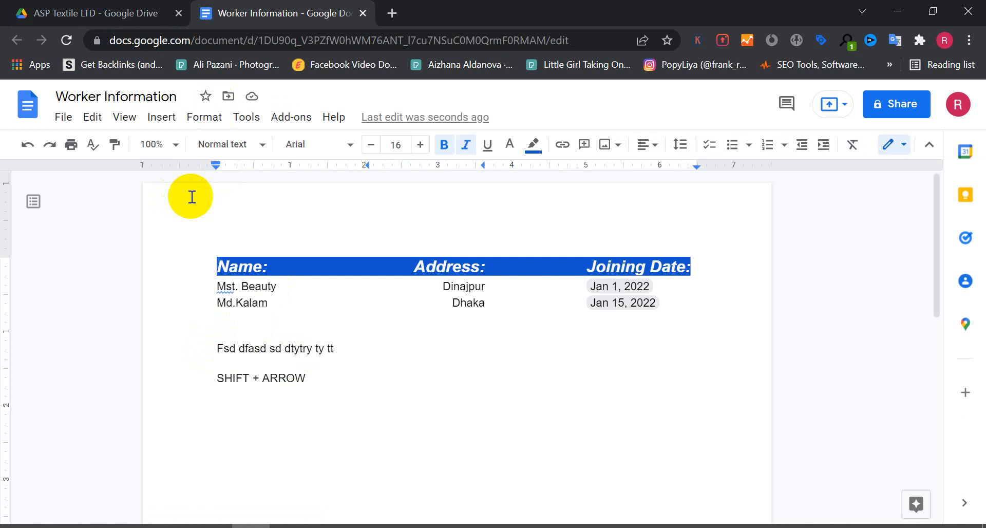
# Download the document as a PDF Document (.pdf) and open the downloaded file.
pyautogui.click(63, 118)
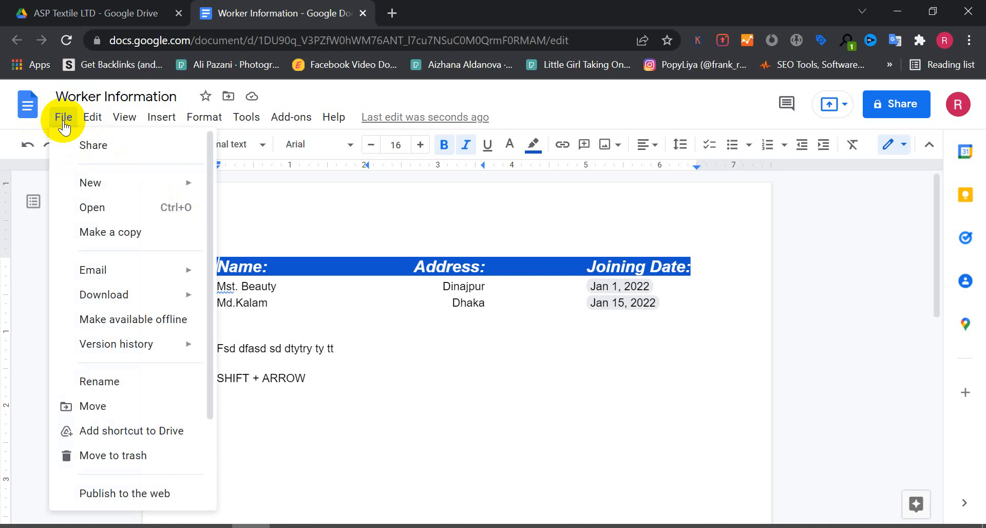
pyautogui.press('Right')
pyautogui.press('Left')
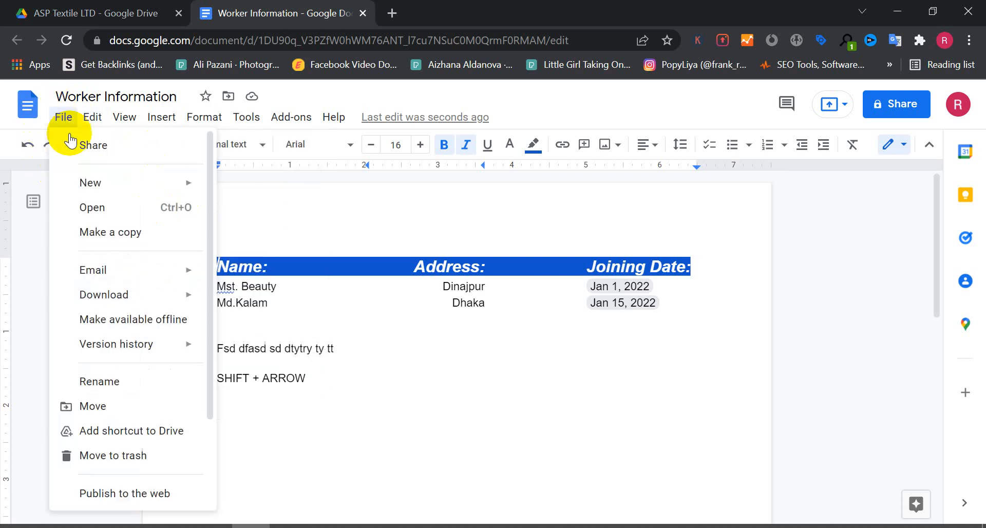
pyautogui.moveTo(121, 302)
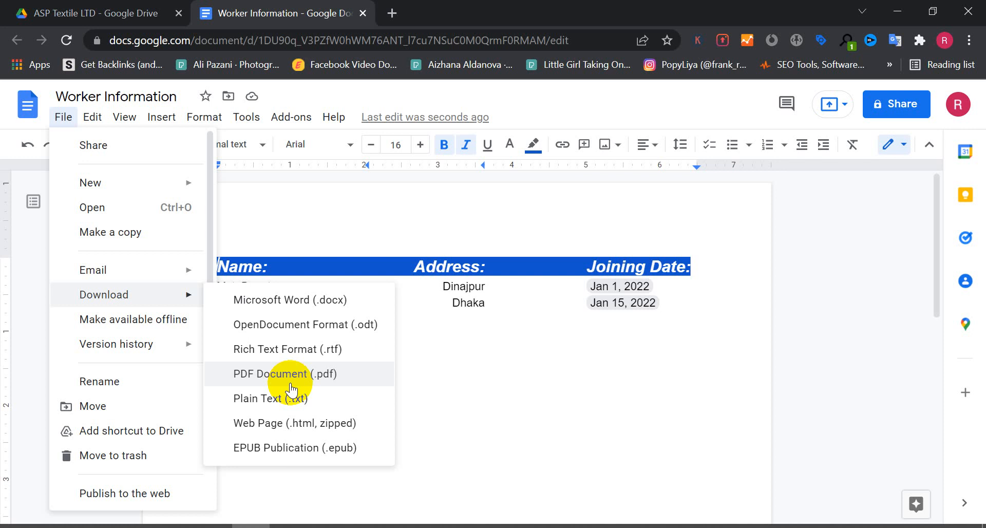
pyautogui.click(318, 381)
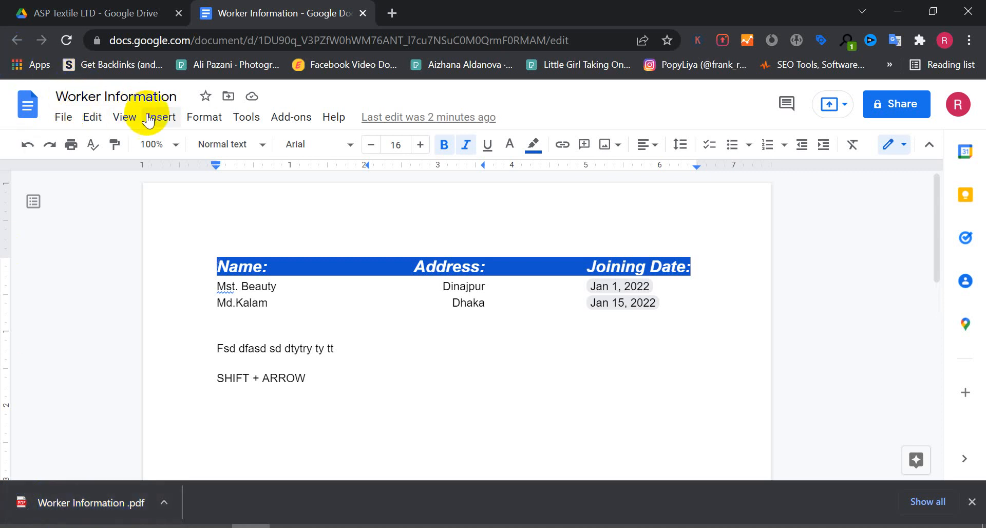
pyautogui.click(162, 512)
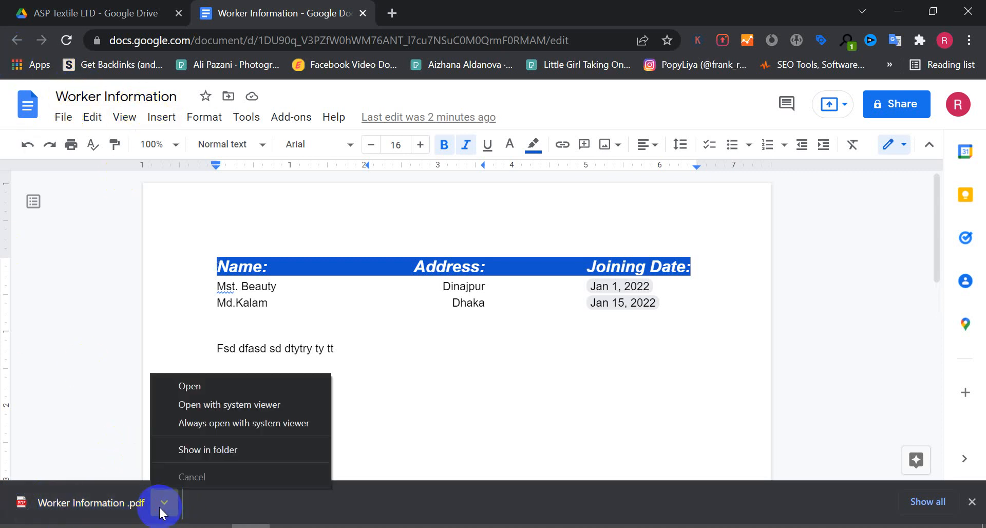
pyautogui.click(202, 384)
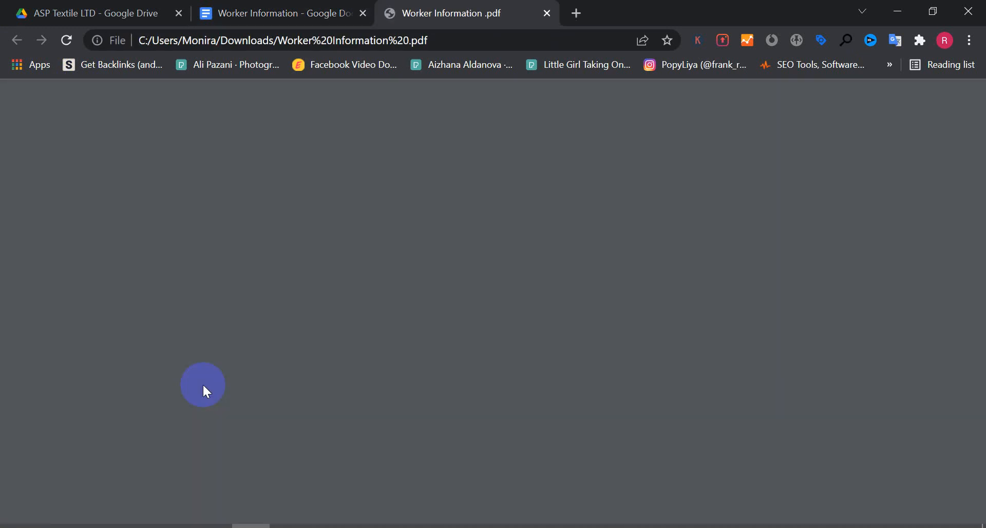